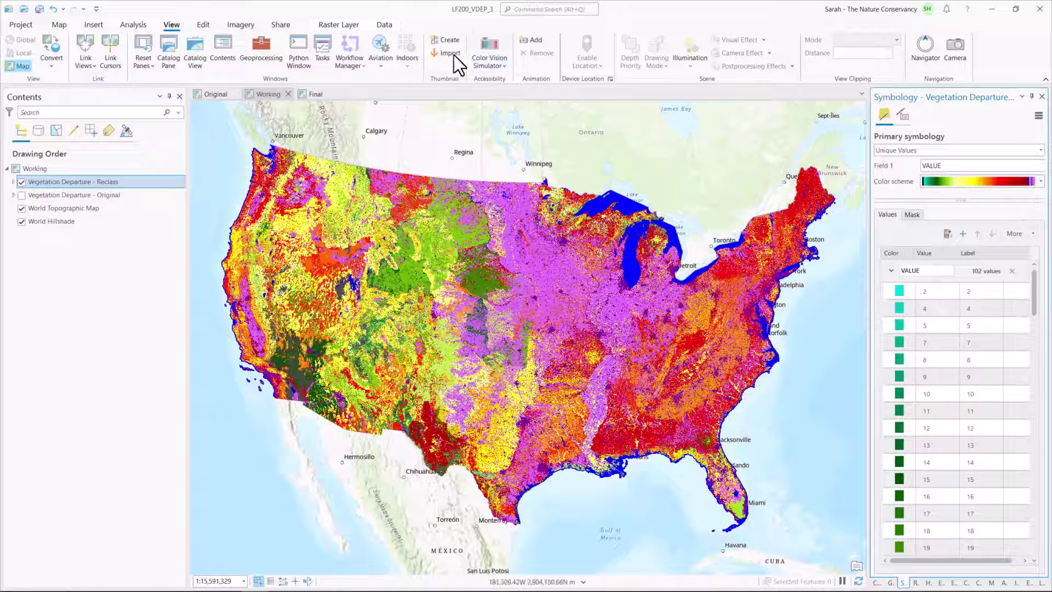
# Preview the Working map under simulated Tritanopia, Deuteranopia and Protanopia color vision deficiencies
pyautogui.click(491, 40)
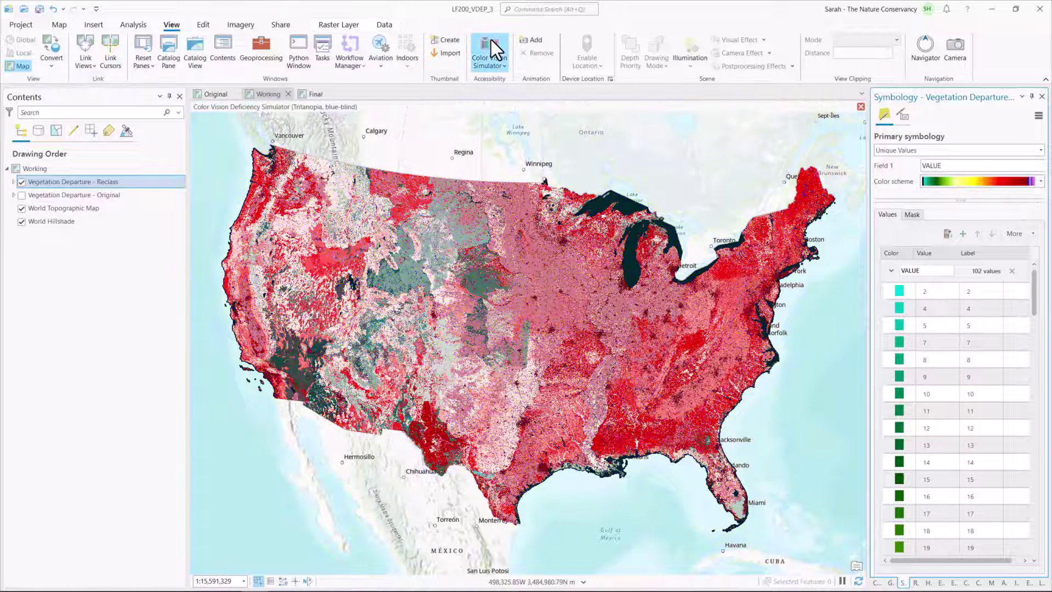
pyautogui.click(491, 40)
pyautogui.click(494, 60)
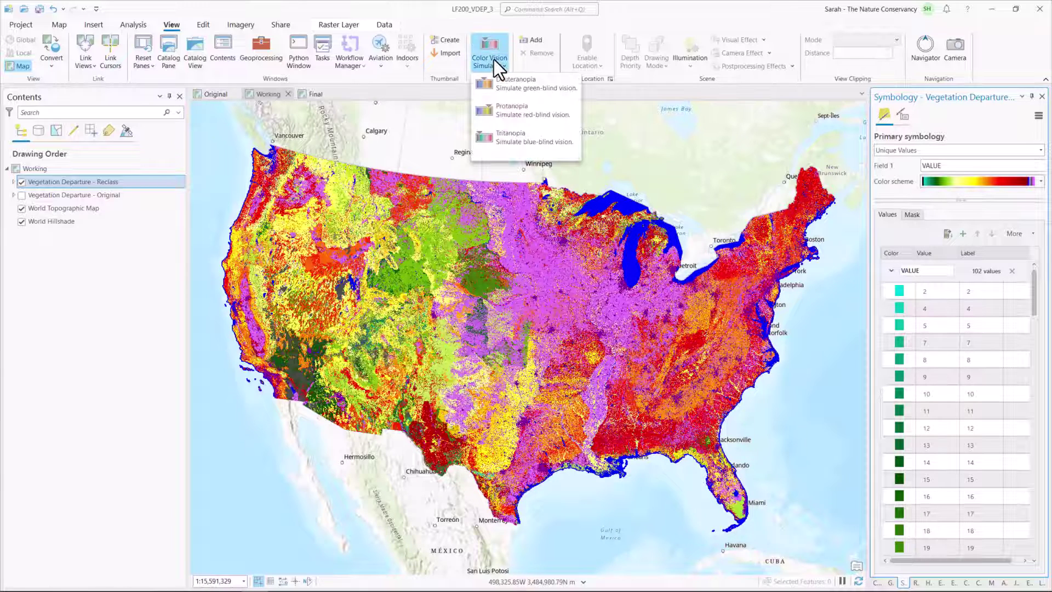
pyautogui.click(510, 81)
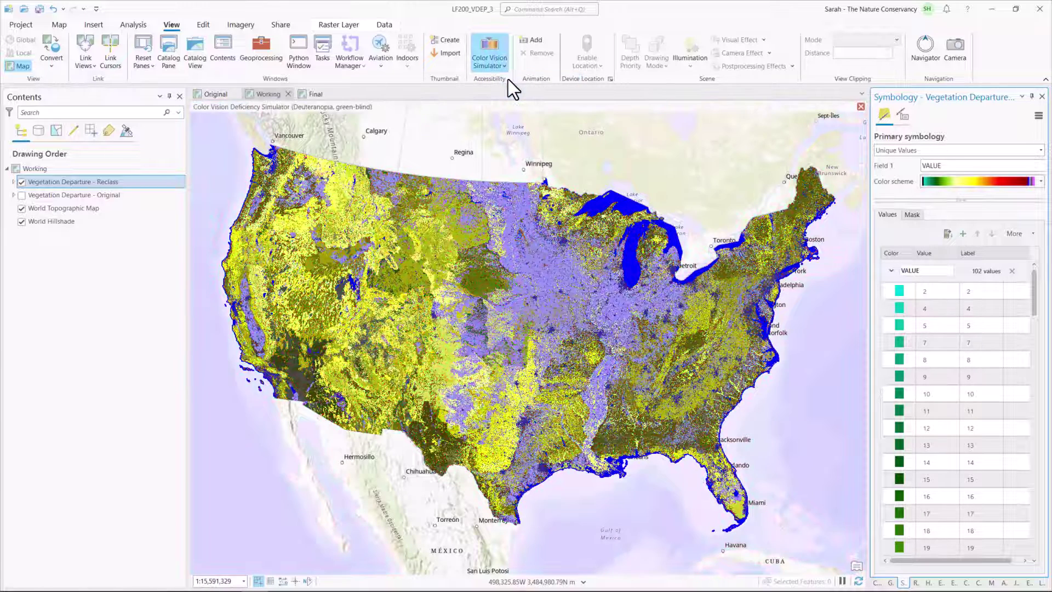
pyautogui.click(496, 60)
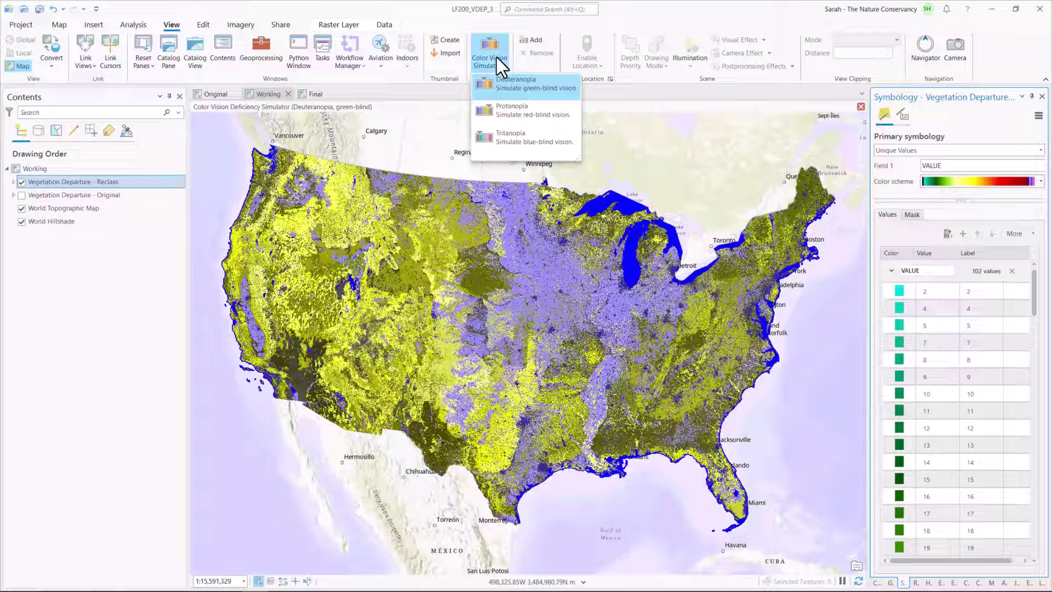
pyautogui.click(518, 107)
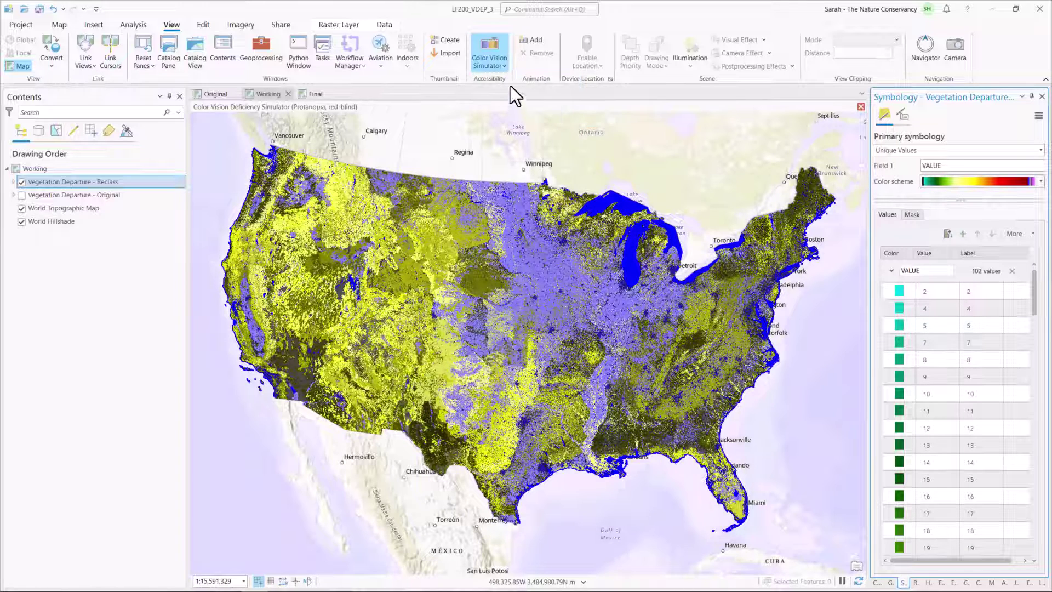
pyautogui.click(496, 62)
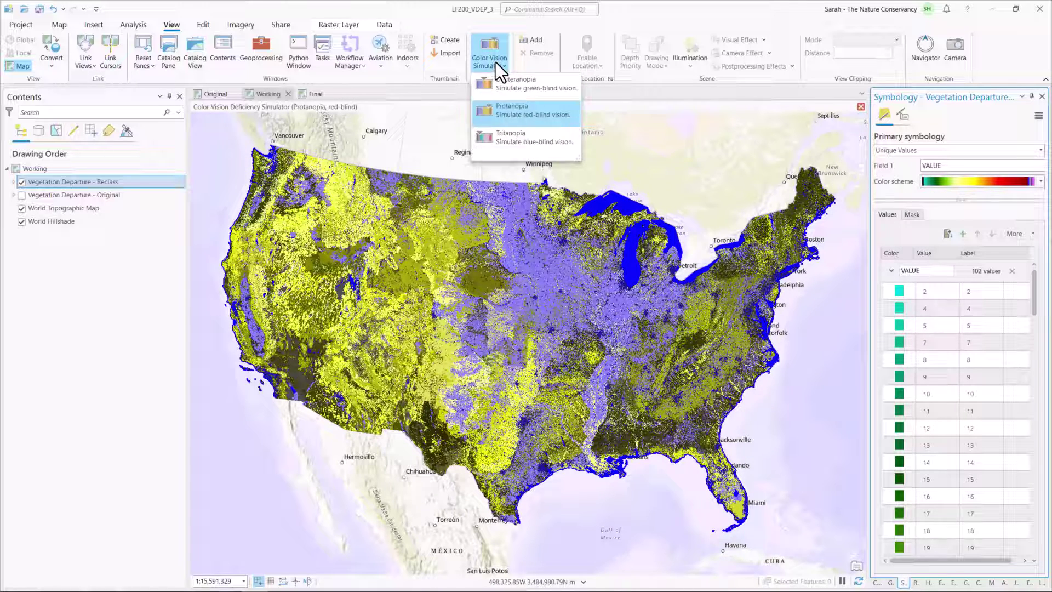
pyautogui.click(515, 143)
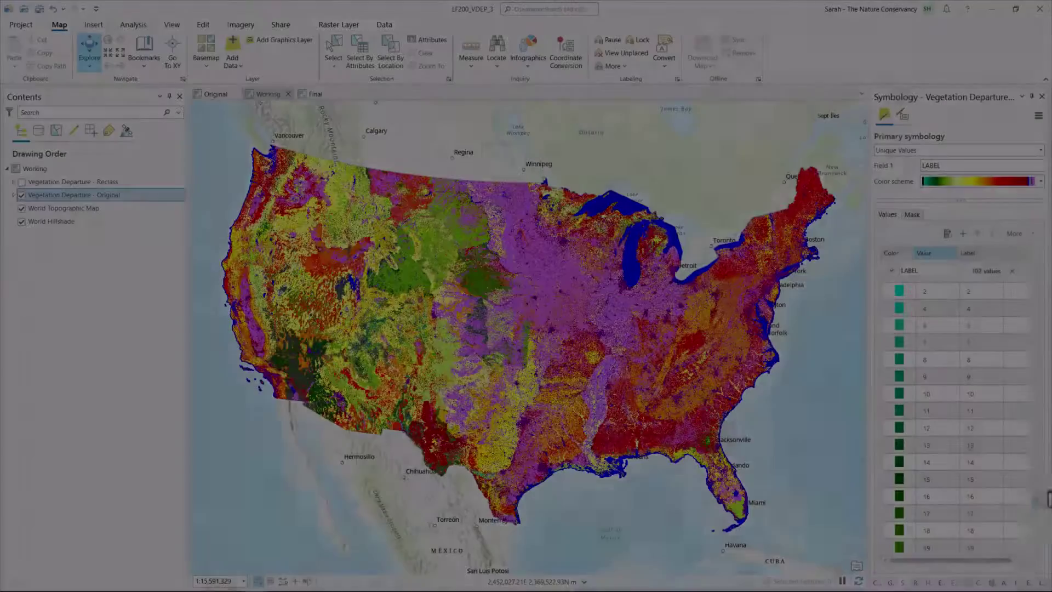
# Examine the class values and legend entries of the Vegetation Departure - Original layer
pyautogui.scroll(-15, 1040, 545)
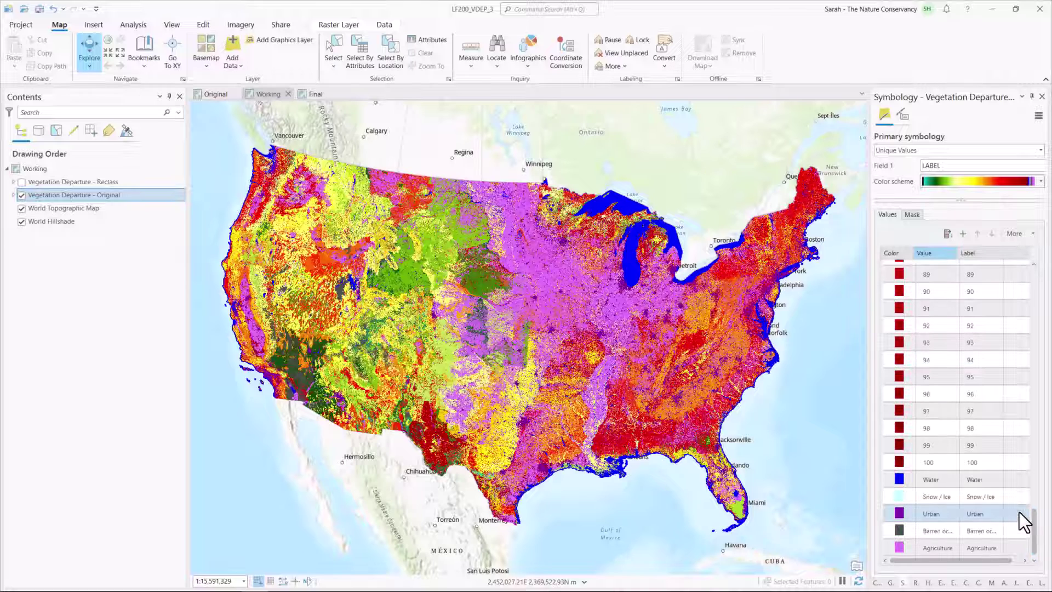
pyautogui.click(12, 194)
pyautogui.click(12, 193)
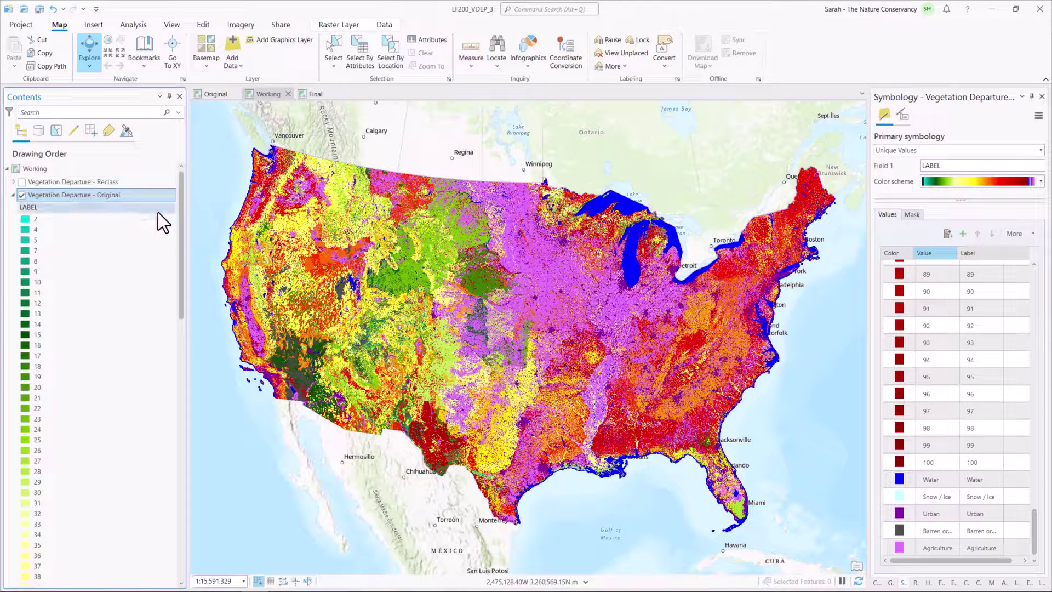
pyautogui.moveTo(180, 210); pyautogui.dragTo(185, 234)
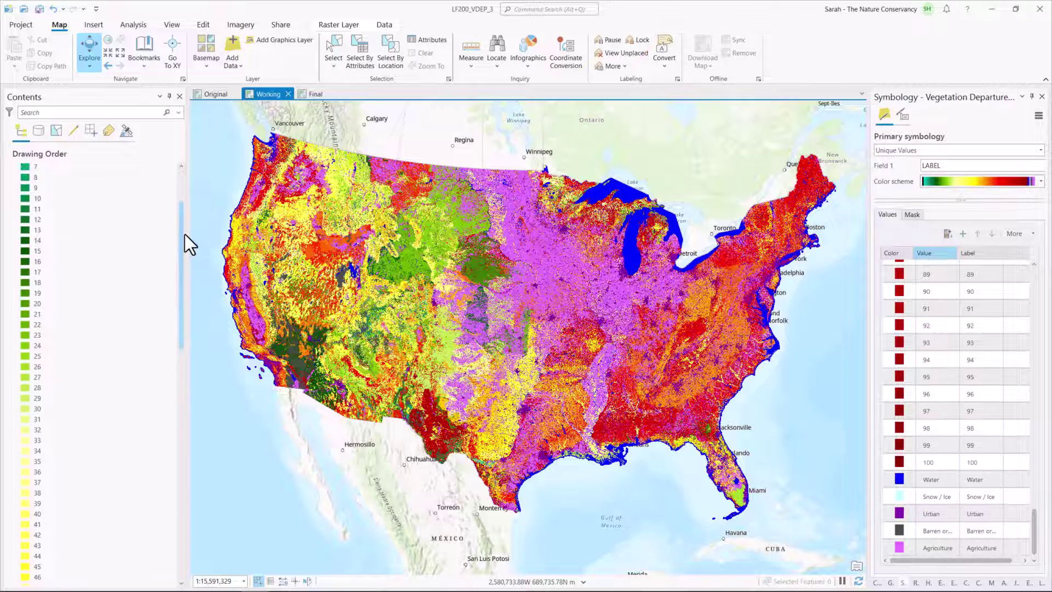
pyautogui.scroll(1, 185, 234)
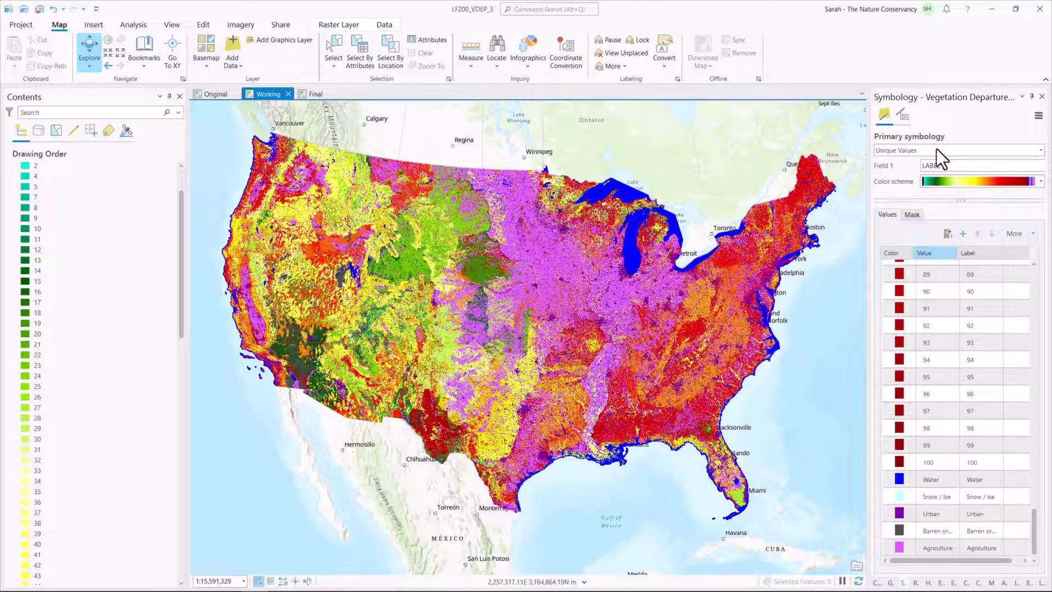
# Try to symbolize the Vegetation Departure - Original layer with Classify and check which fields are available
pyautogui.click(1041, 151)
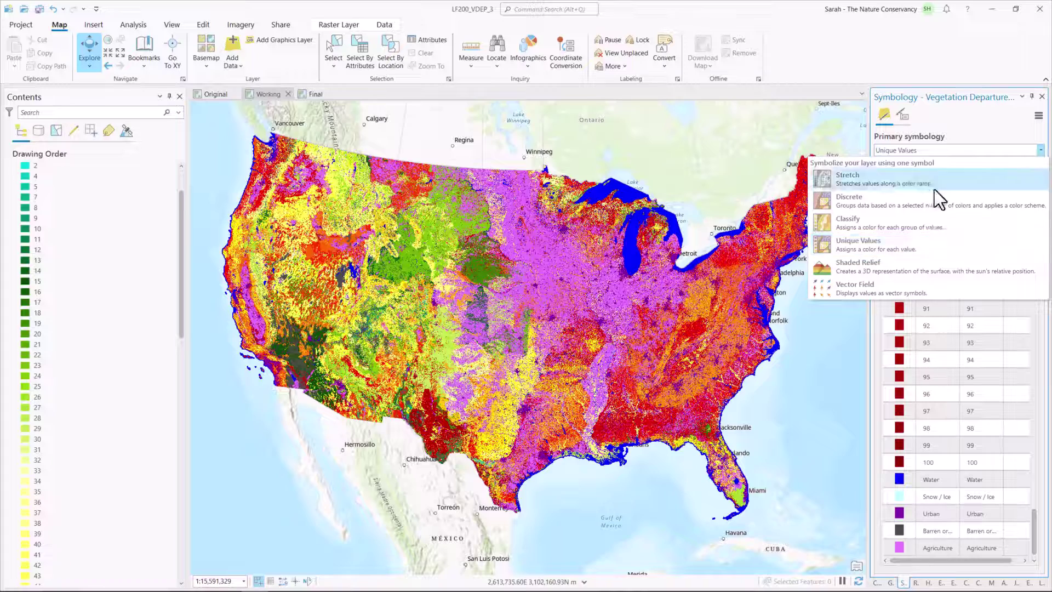
pyautogui.click(919, 222)
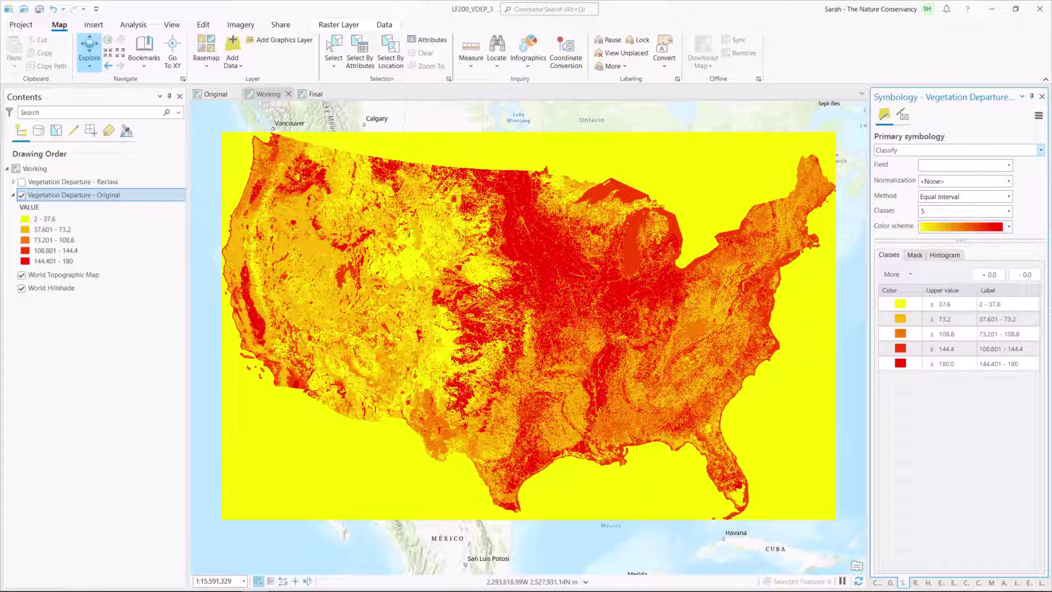
pyautogui.click(1008, 165)
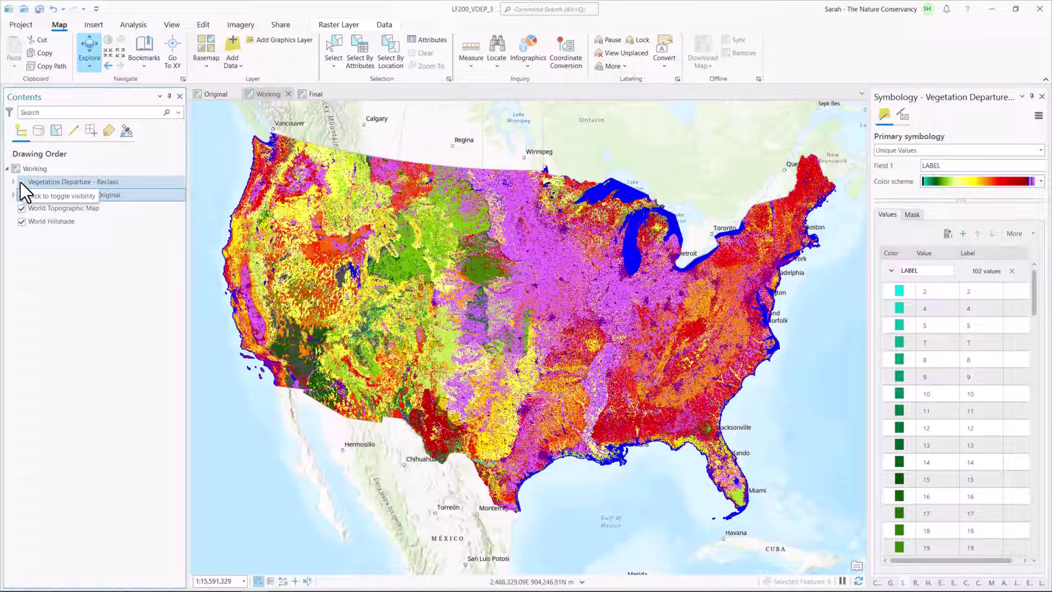
# Show the Vegetation Departure - Reclass layer and apply the brown-to-green diverging color scheme to its classes
pyautogui.click(21, 182)
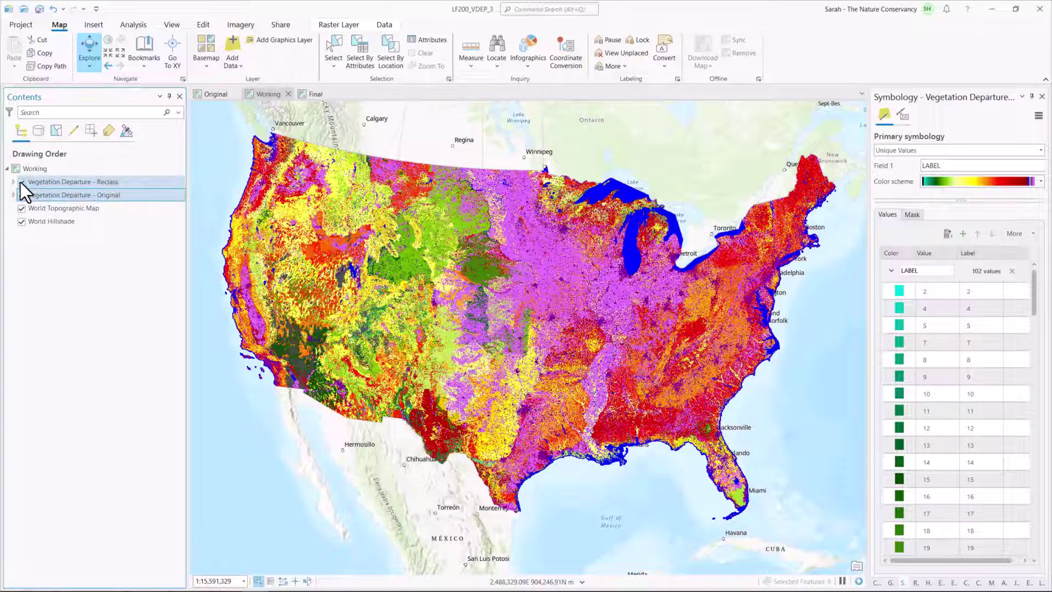
pyautogui.click(1008, 226)
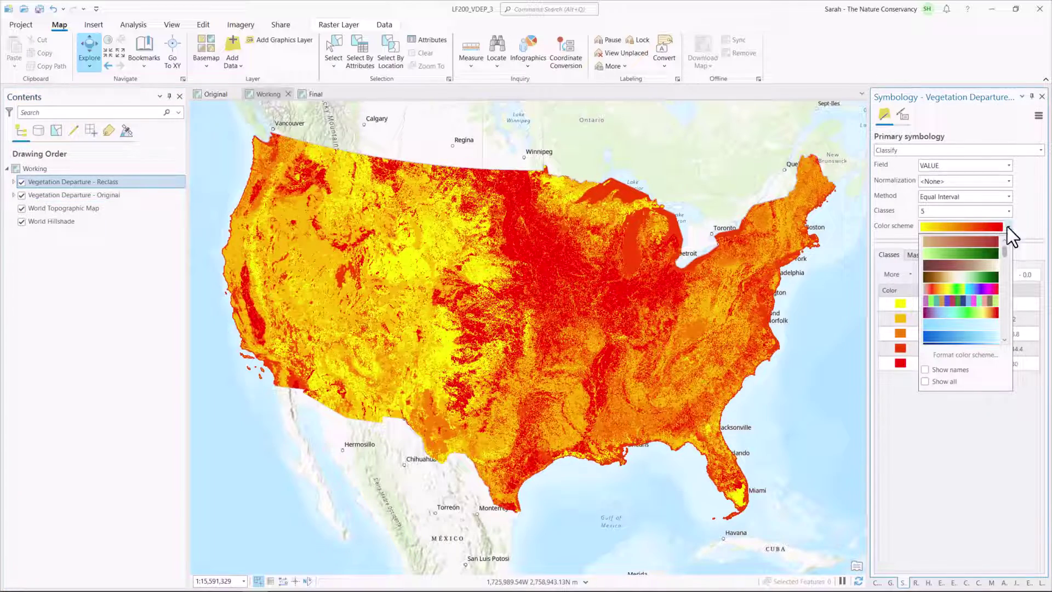
pyautogui.click(986, 276)
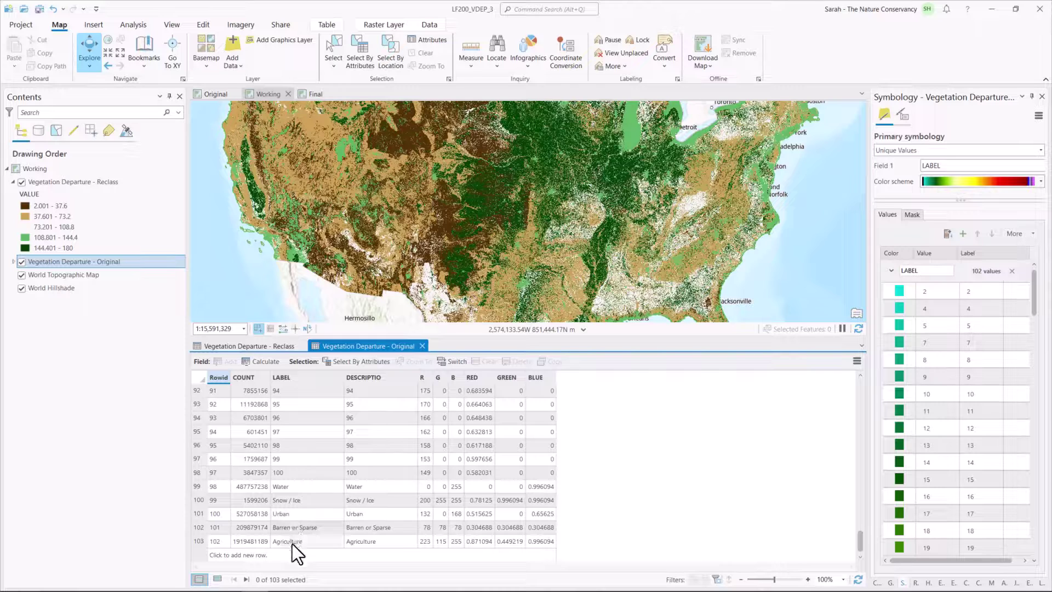
# Examine the VALUE field through the last rows of the Vegetation Departure - Reclass attribute table
pyautogui.click(253, 347)
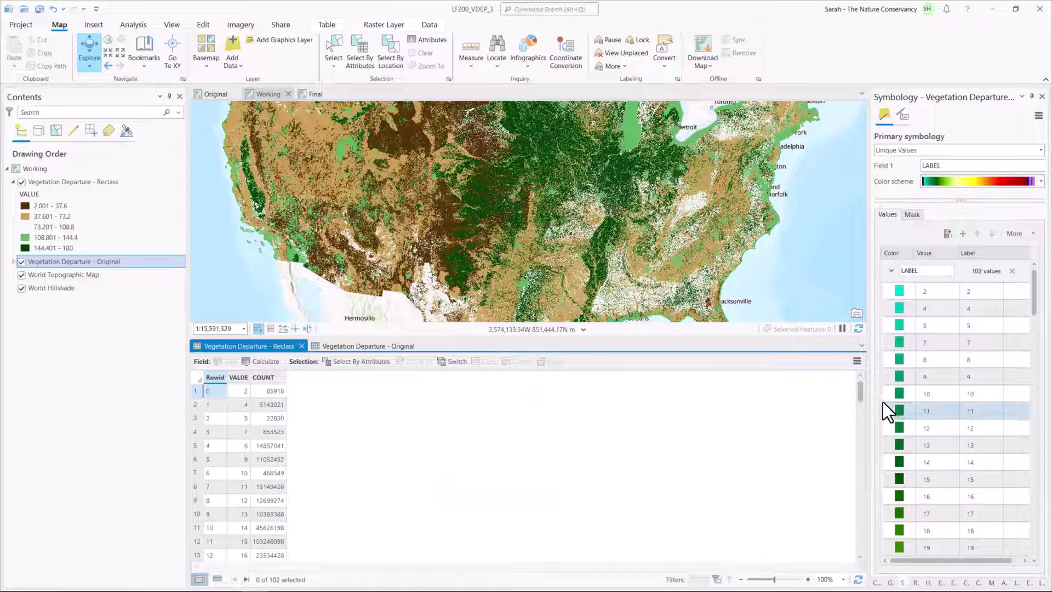
pyautogui.moveTo(861, 392); pyautogui.dragTo(858, 548)
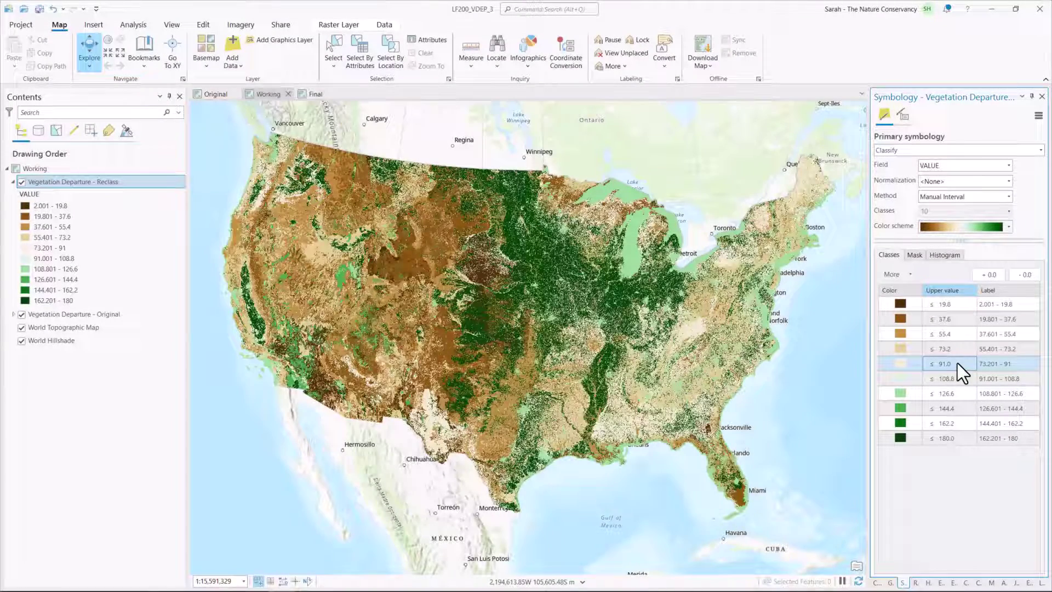
# Set the upper value of the Reclass layer's fifth class to 100
pyautogui.doubleClick(958, 362)
pyautogui.write('106')
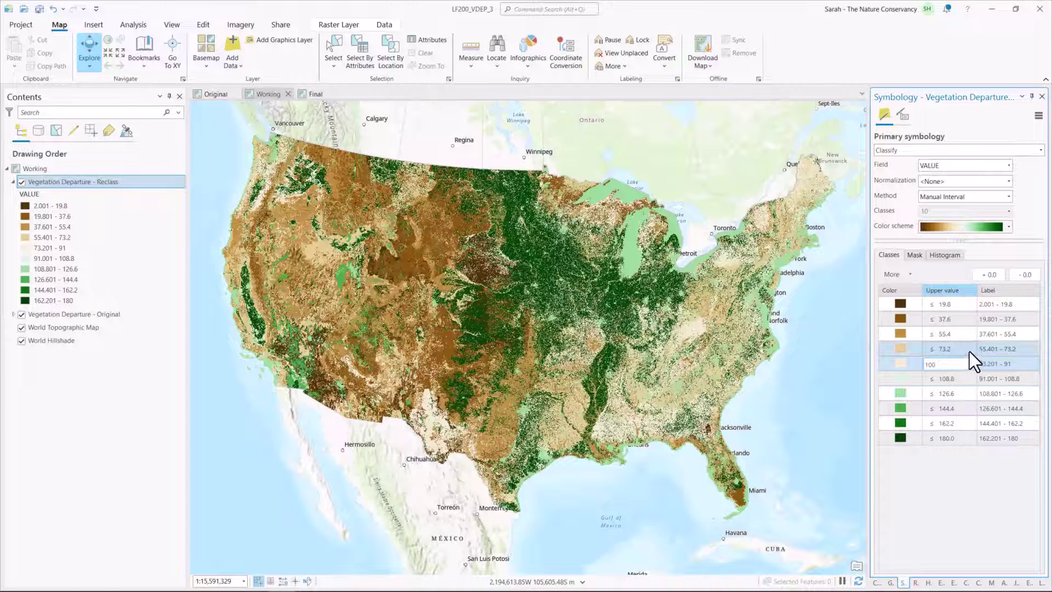
pyautogui.press('Return')
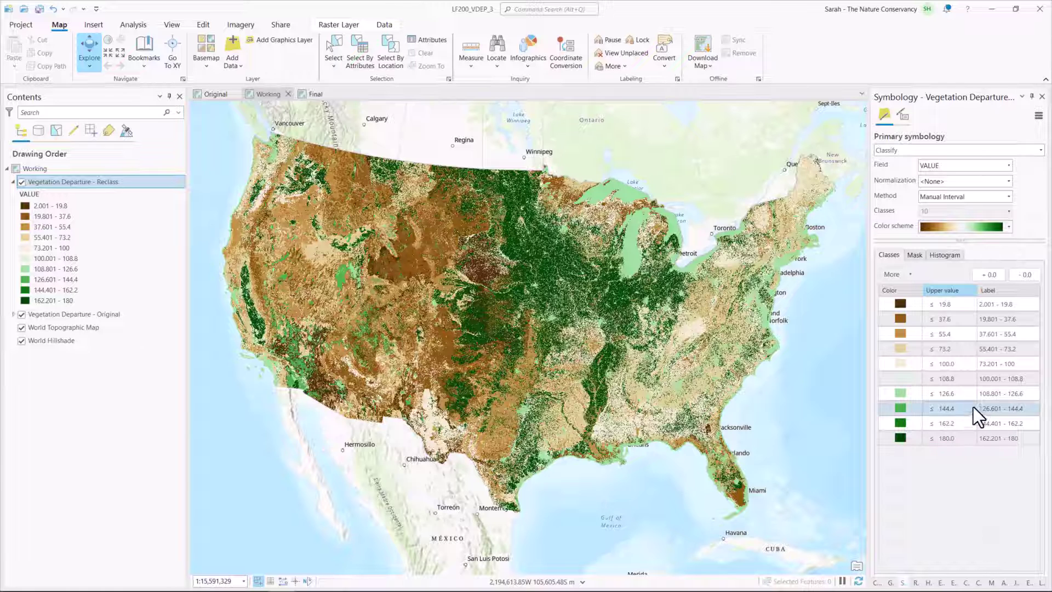
# Set the upper values of the sixth through ninth classes to 111, 112, 120 and 132
pyautogui.doubleClick(960, 378)
pyautogui.write('111')
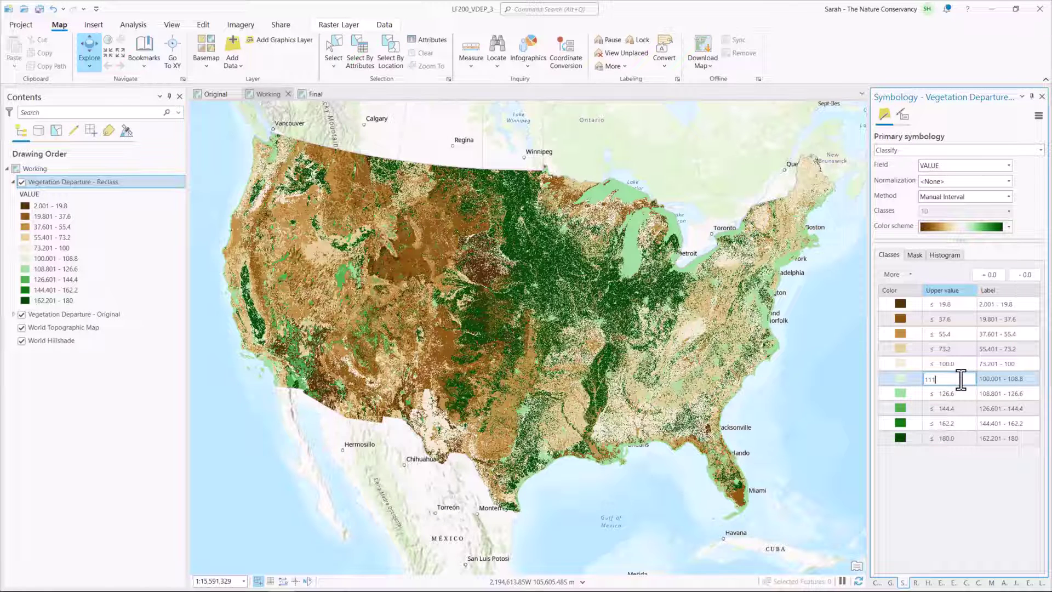
pyautogui.press('Tab')
pyautogui.write('112')
pyautogui.press('Tab')
pyautogui.write('120')
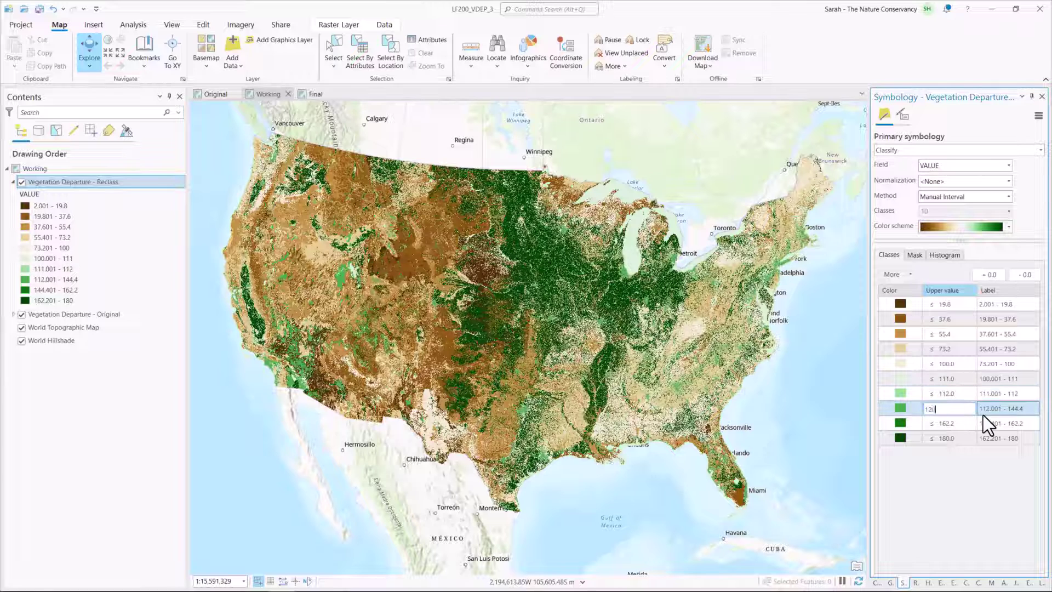
pyautogui.press('Tab')
pyautogui.write('12')
pyautogui.press('BackSpace')
pyautogui.write('32')
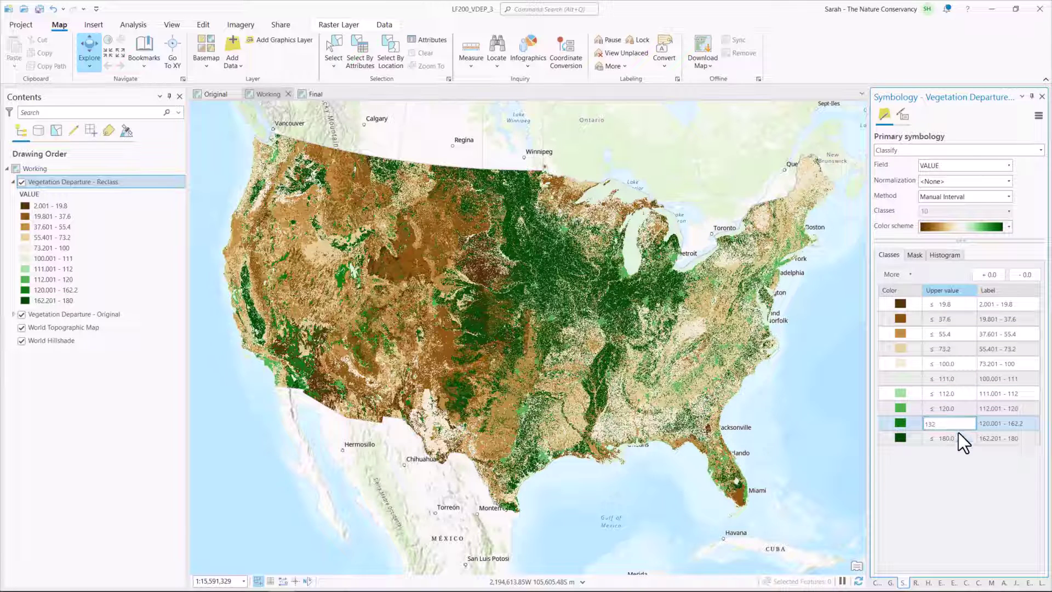
pyautogui.press('Return')
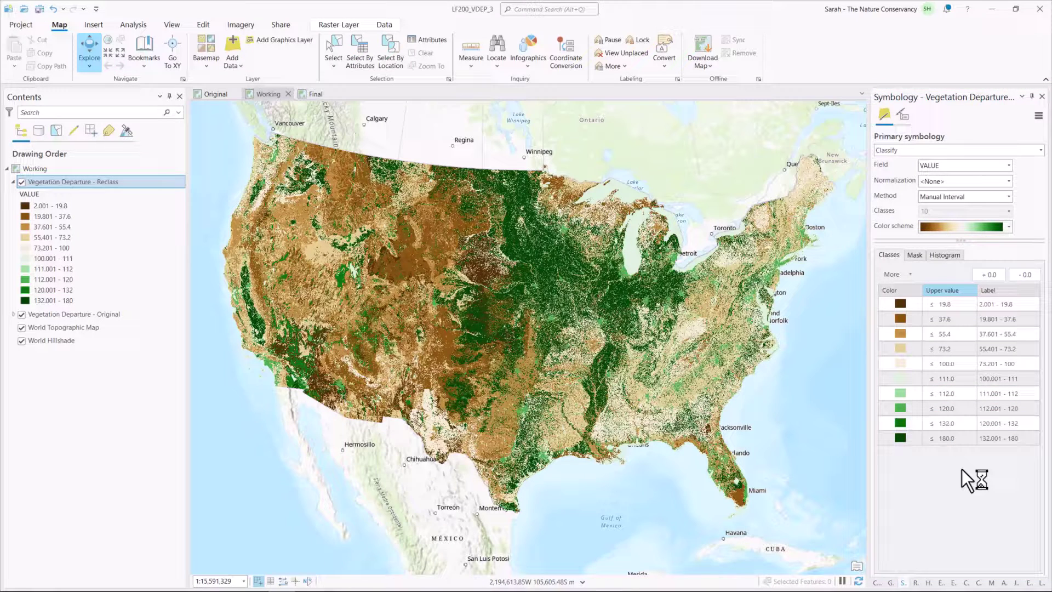
# Compare the Reclass layer with the Original layer beneath it using Swipe
pyautogui.click(338, 25)
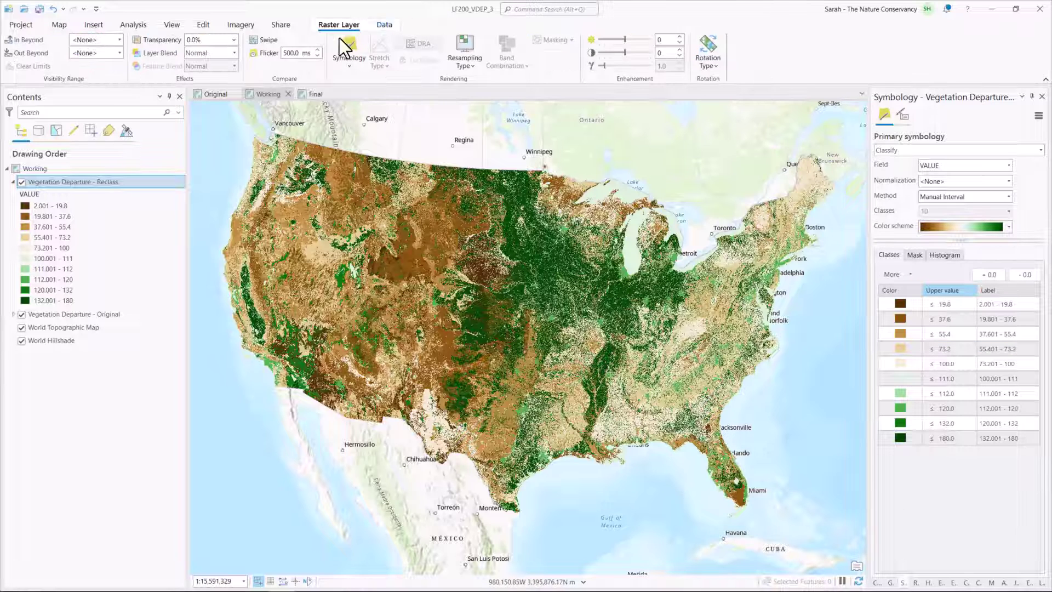
pyautogui.click(267, 39)
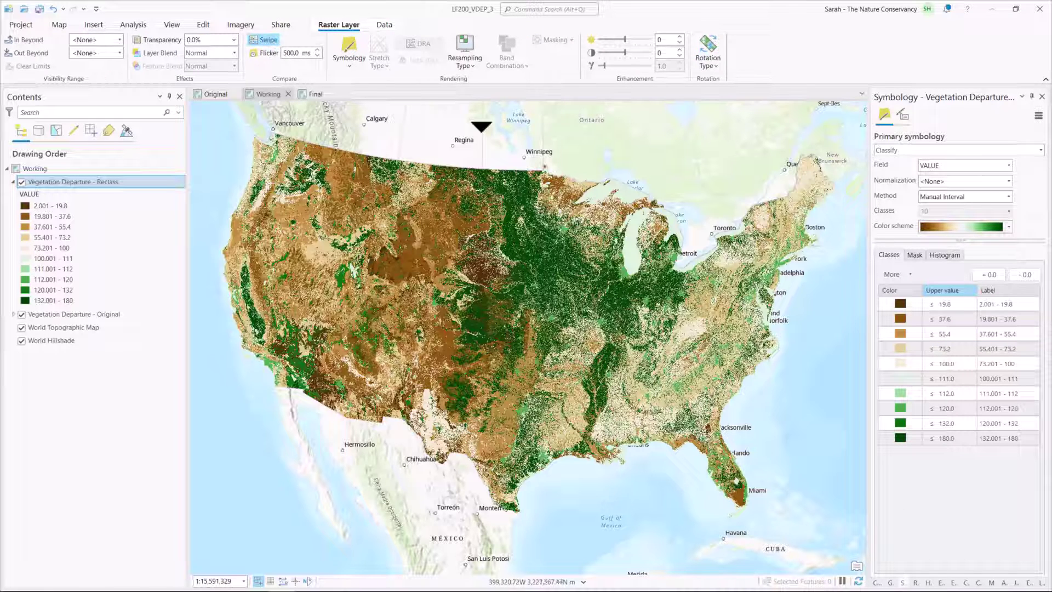
pyautogui.moveTo(485, 125)
pyautogui.mouseDown()
pyautogui.moveTo(502, 523)
pyautogui.moveTo(493, 122)
pyautogui.mouseUp()
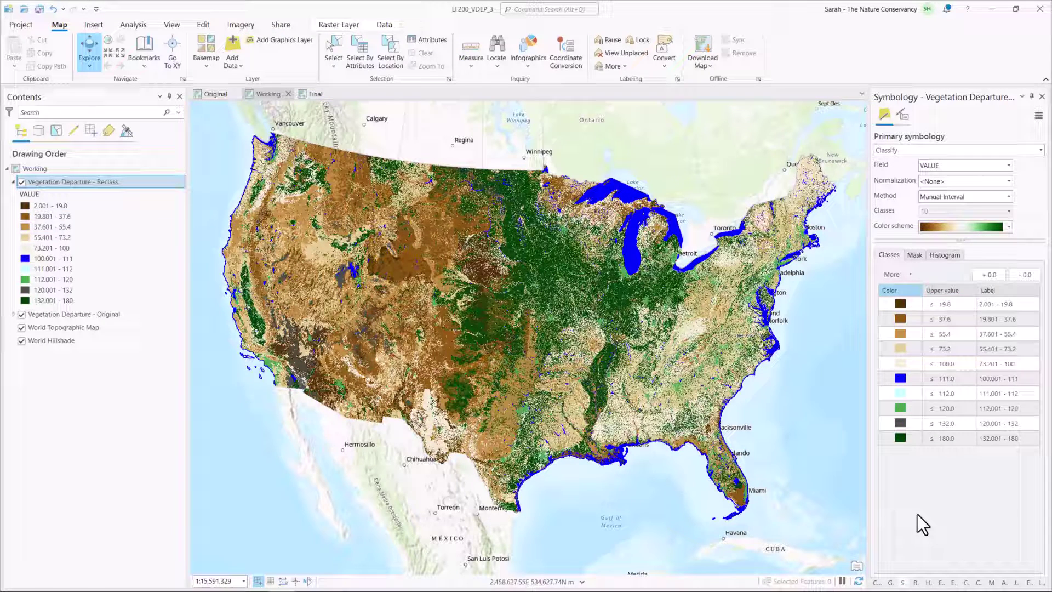
# Change the color of the 112.001 - 120 class to black
pyautogui.click(900, 409)
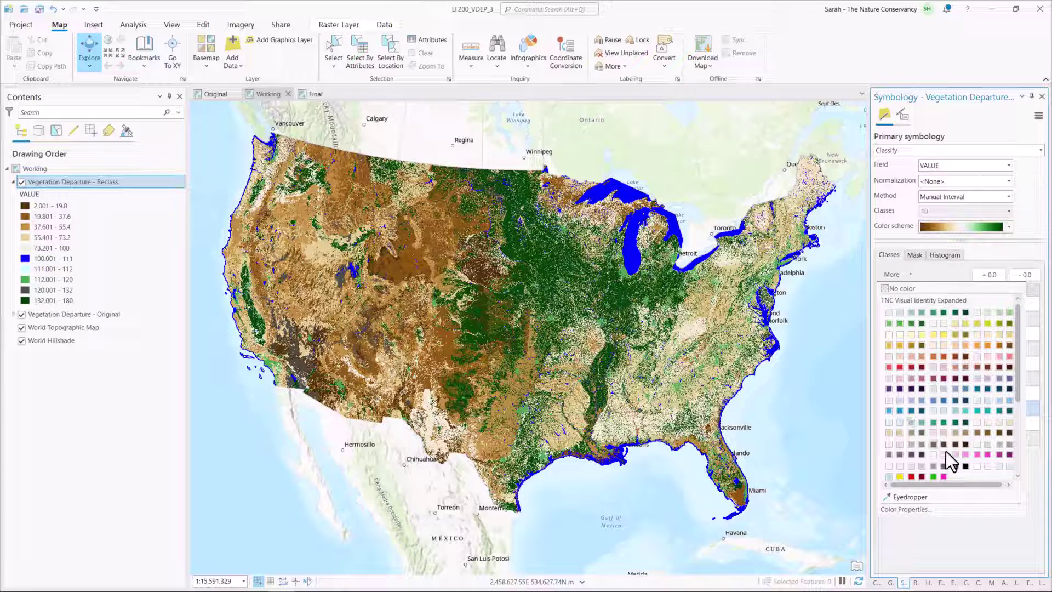
pyautogui.click(965, 466)
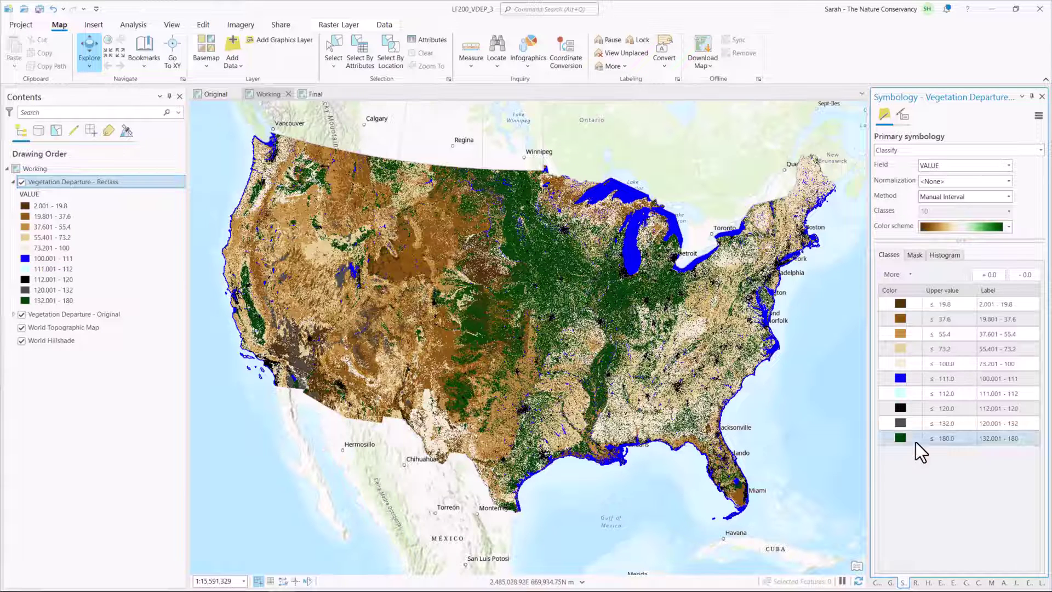
pyautogui.click(949, 436)
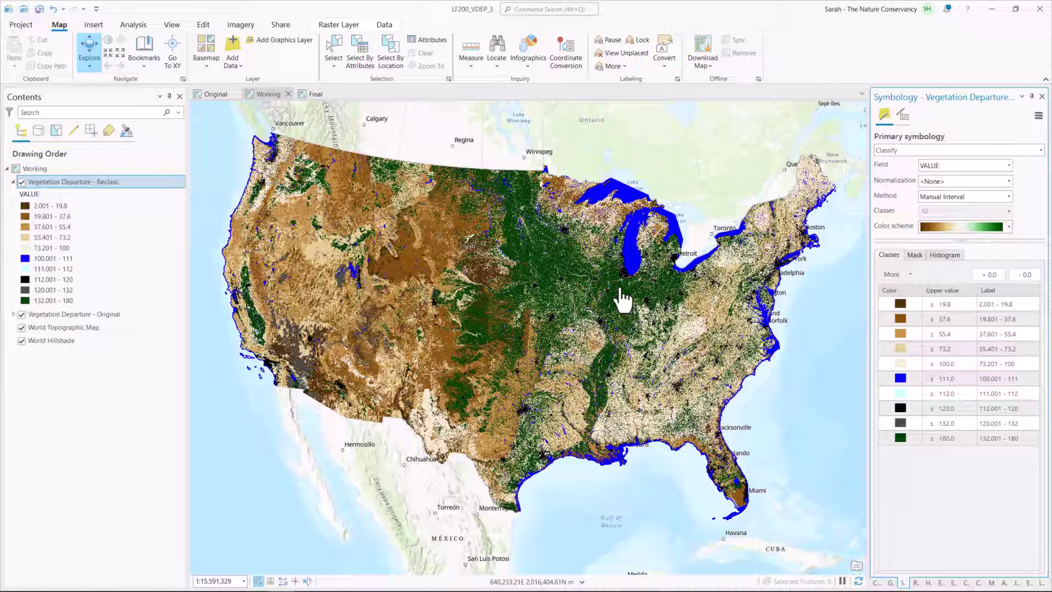
# Copy the hex color F6EED9 from the 73.201 - 100 class and apply it to the 132.001 - 180 class
pyautogui.click(900, 364)
pyautogui.click(908, 509)
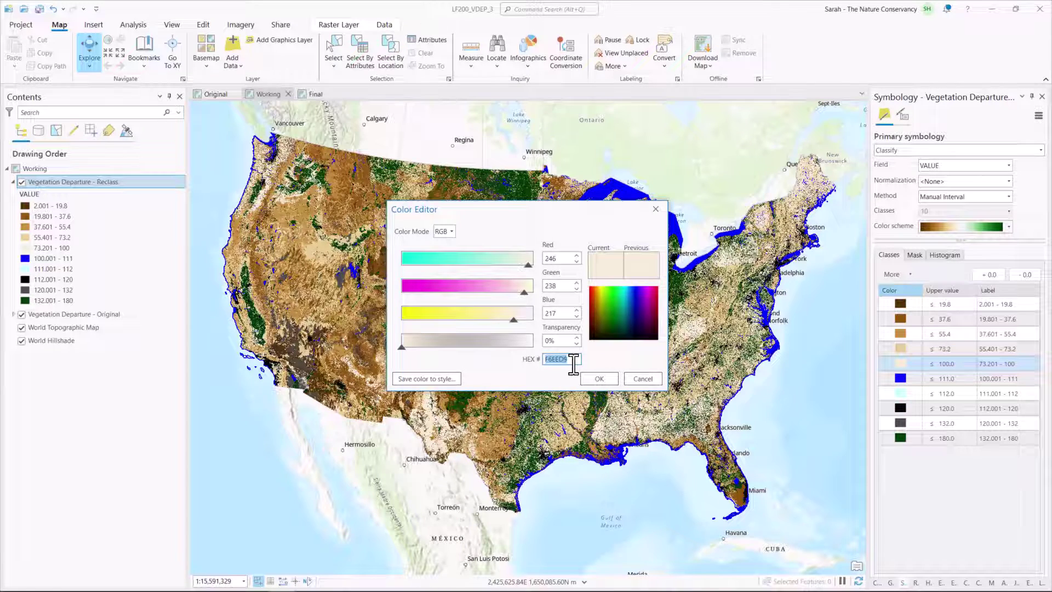
pyautogui.click(599, 379)
pyautogui.click(907, 509)
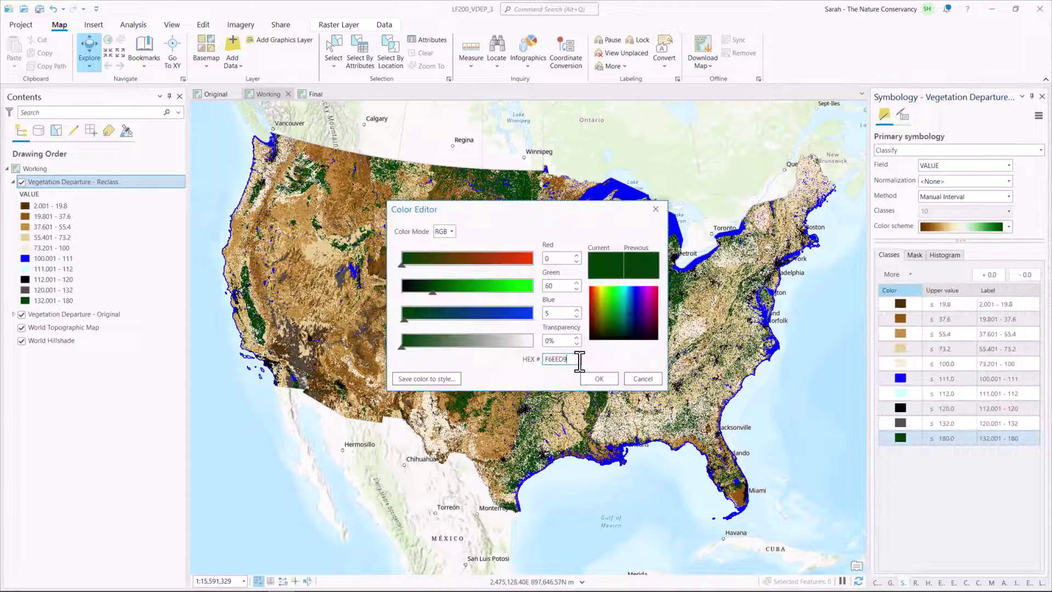
pyautogui.click(593, 377)
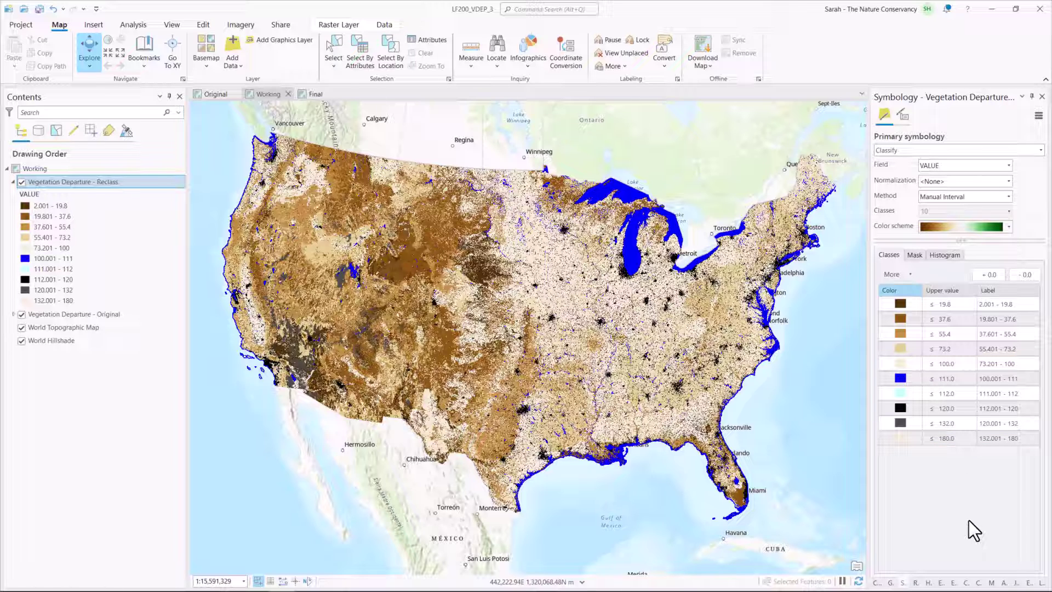
# Recolor the 2.001 - 19.8 class green and the 19.801 - 37.6 class pale gray-green
pyautogui.click(1008, 227)
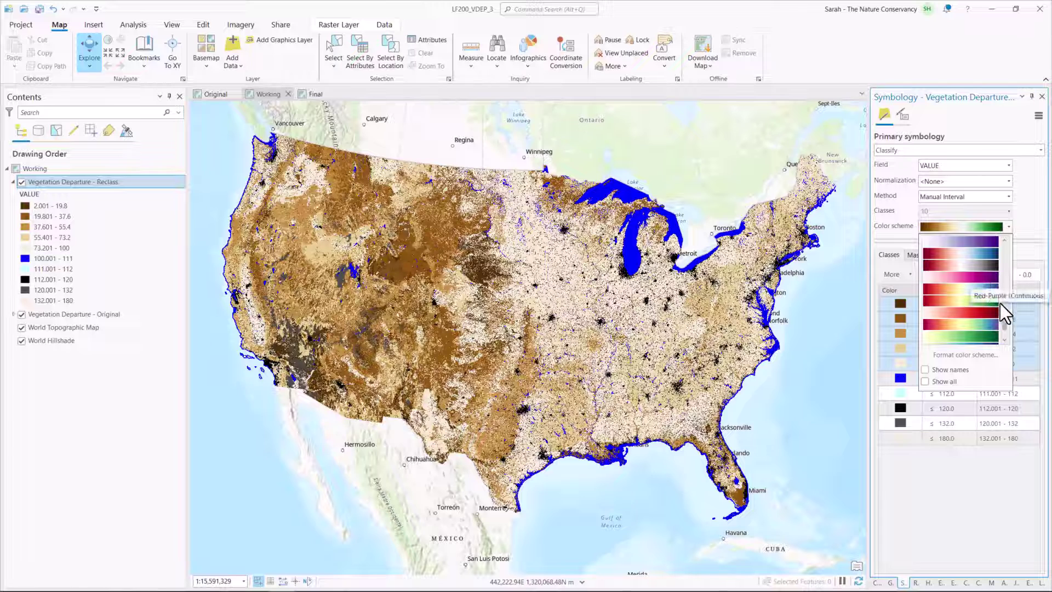
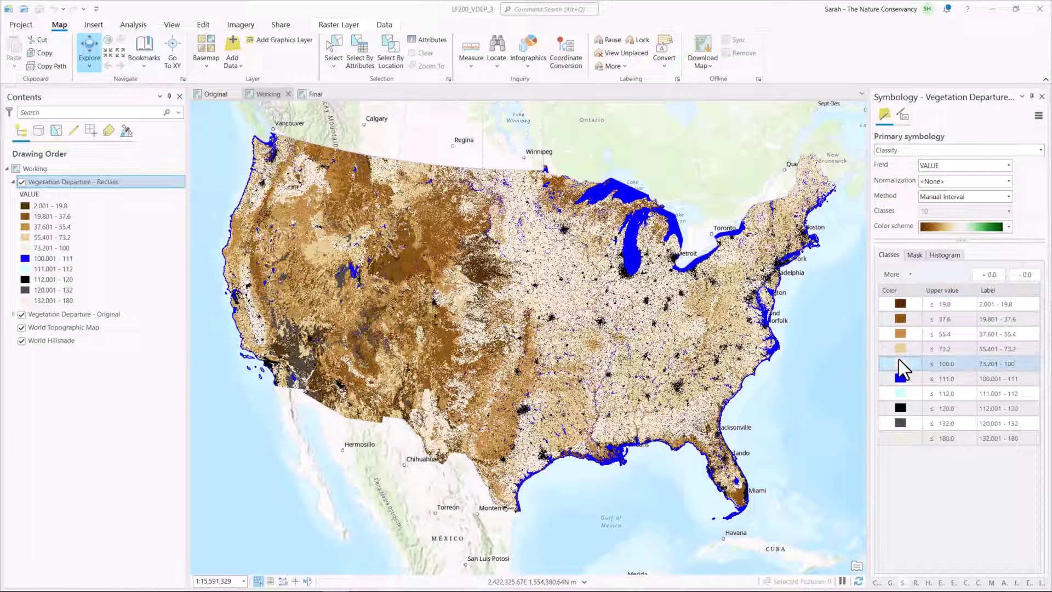
pyautogui.click(897, 307)
pyautogui.click(941, 419)
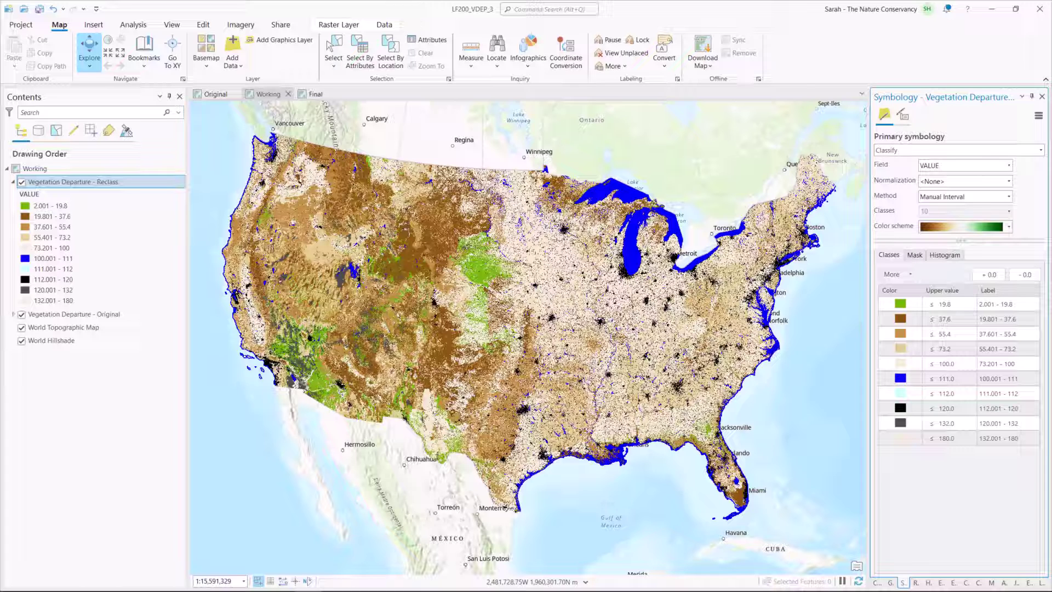
pyautogui.click(900, 320)
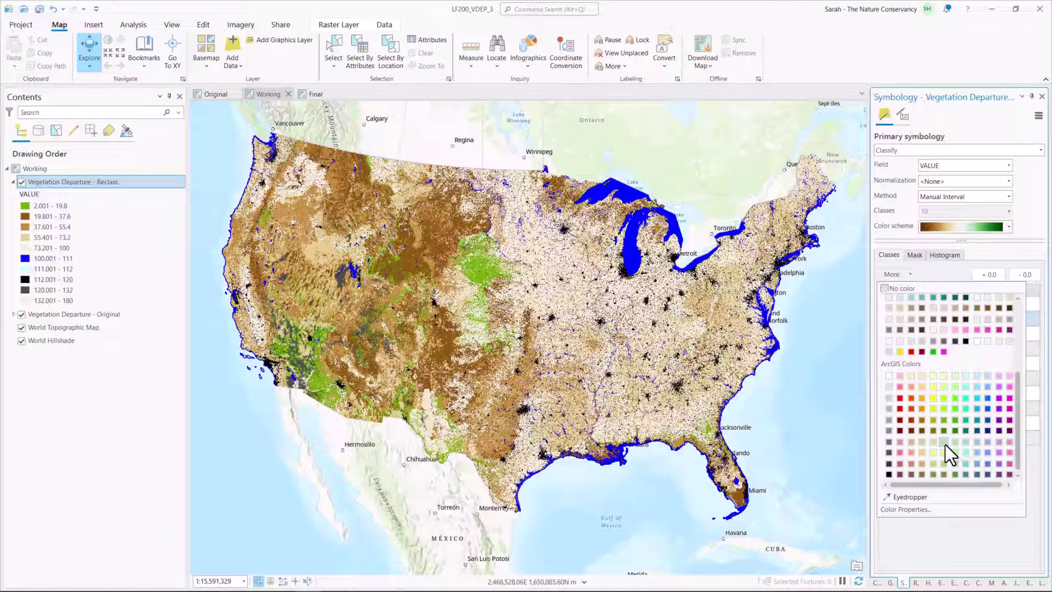
pyautogui.click(946, 445)
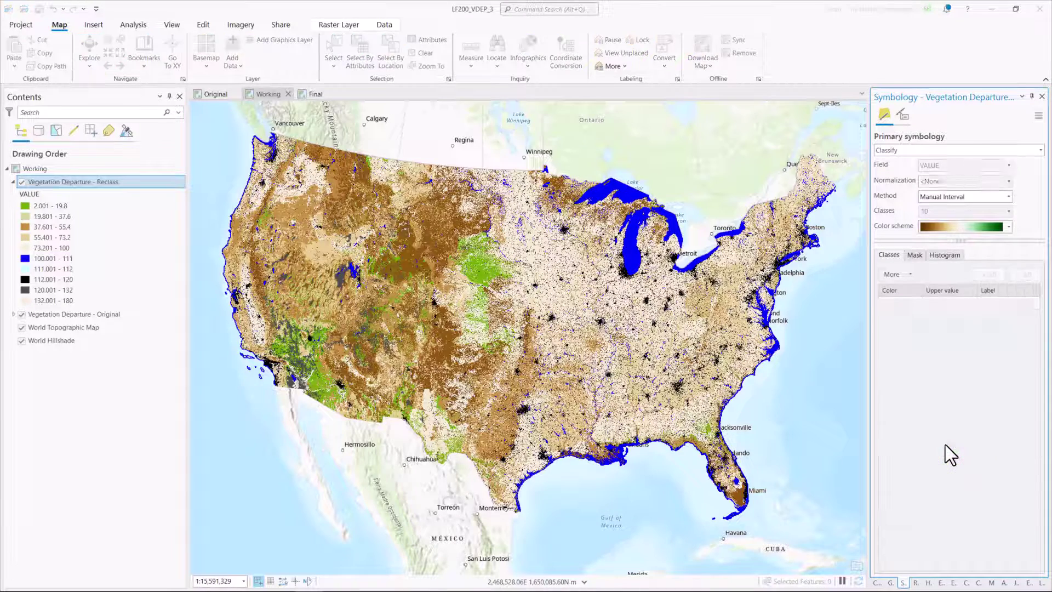
# Change the color of the 37.601 - 55.4 class to light yellow
pyautogui.click(899, 336)
pyautogui.scroll(-2, 901, 336)
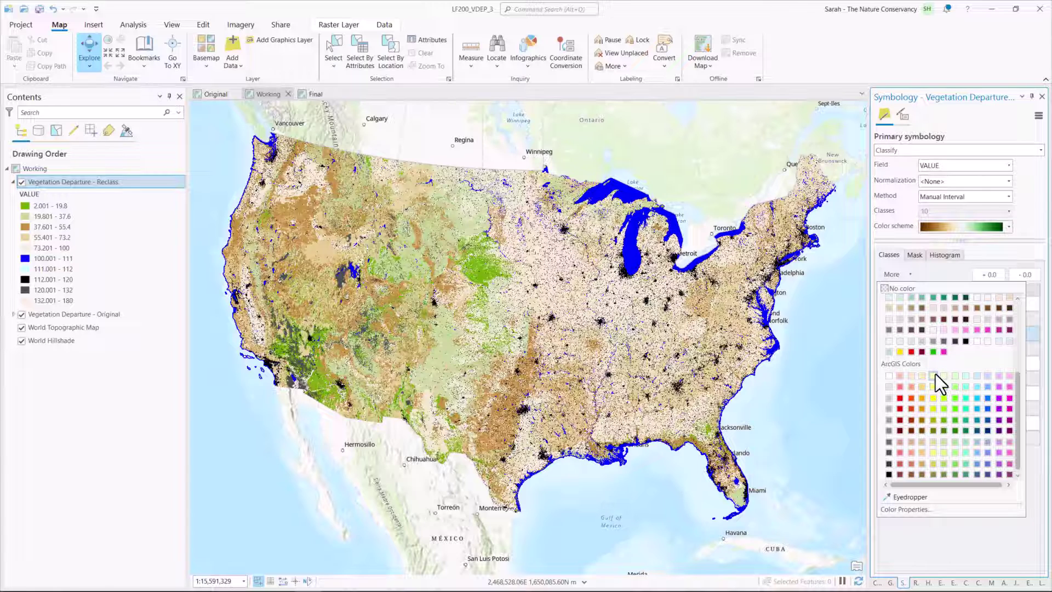
pyautogui.click(935, 452)
# Recolor the 55.401 - 73.2 class orange and the 73.201 - 100 class dark reddish brown
pyautogui.click(899, 347)
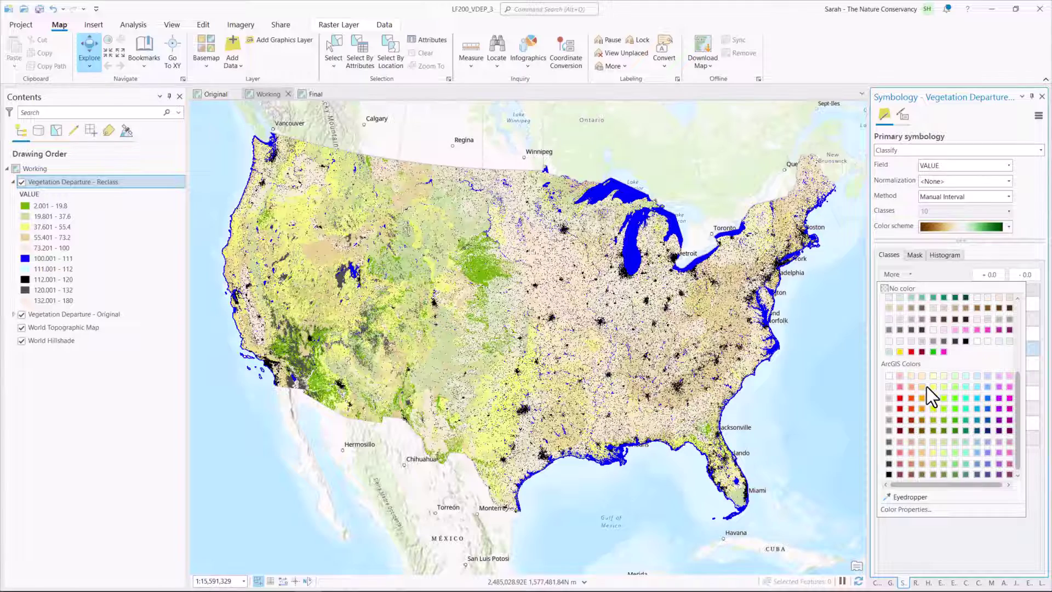
pyautogui.click(922, 409)
pyautogui.hotkey('ctrl', 'z')
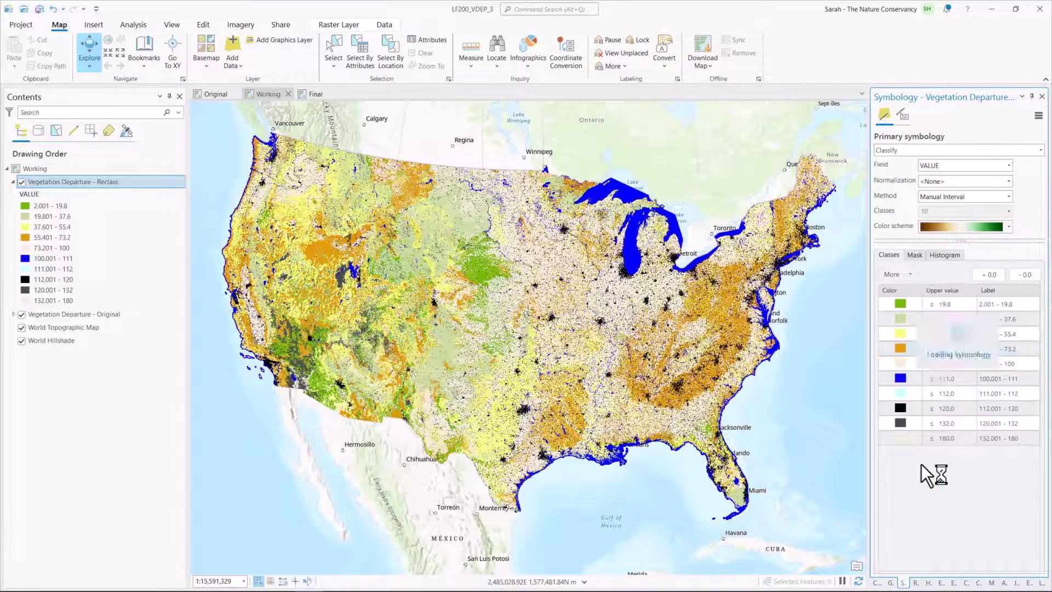
pyautogui.click(900, 348)
pyautogui.click(911, 407)
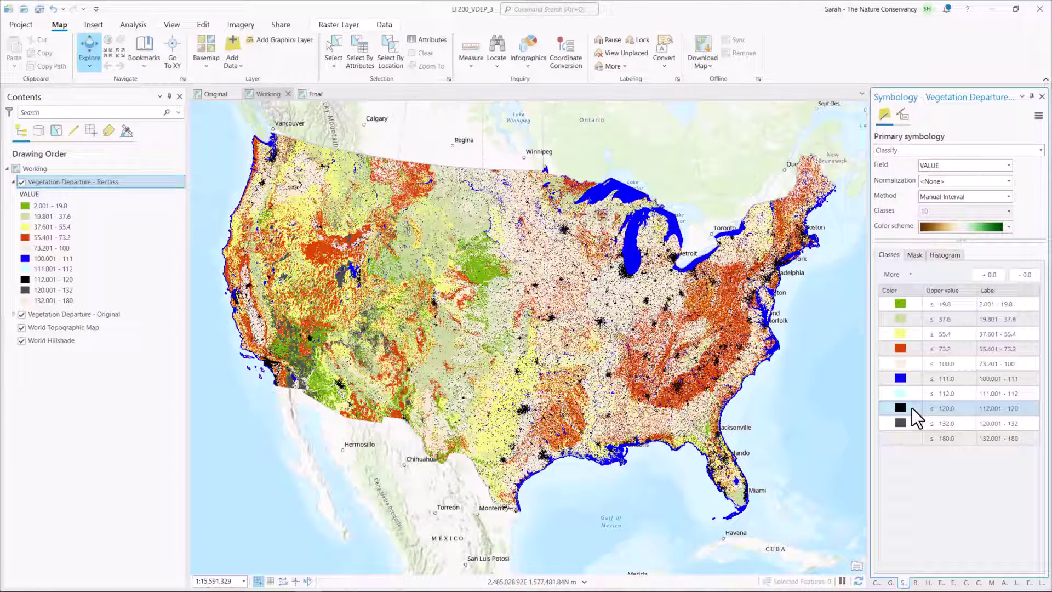
pyautogui.click(912, 407)
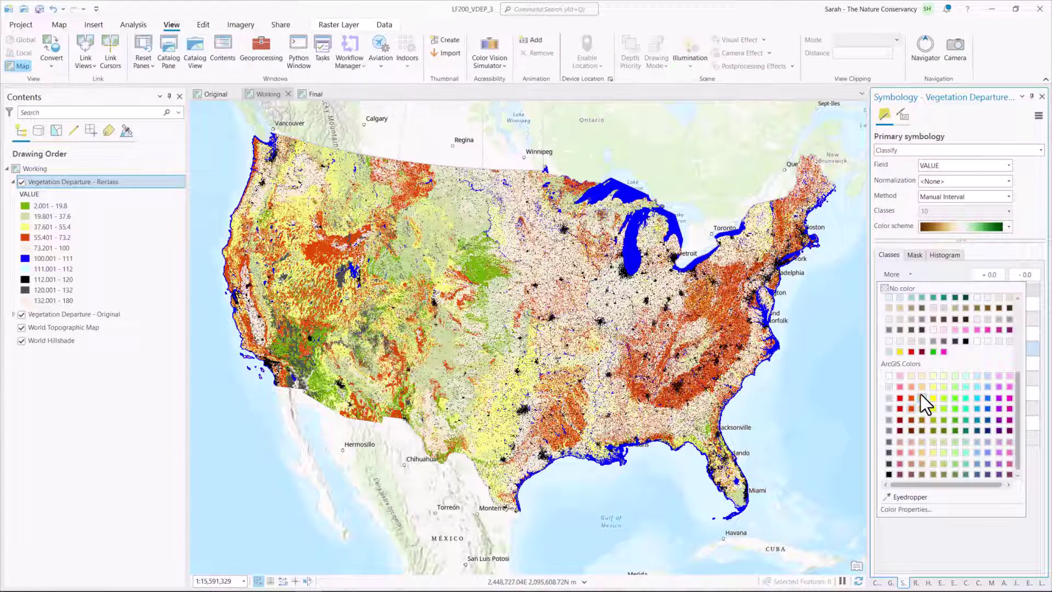
pyautogui.click(921, 393)
pyautogui.click(890, 417)
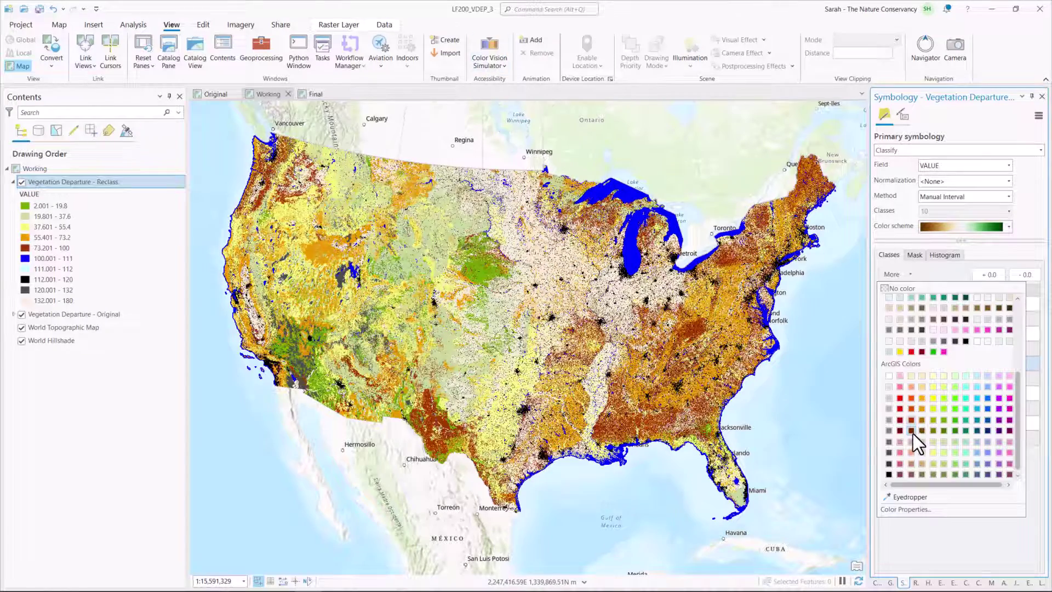
pyautogui.click(912, 432)
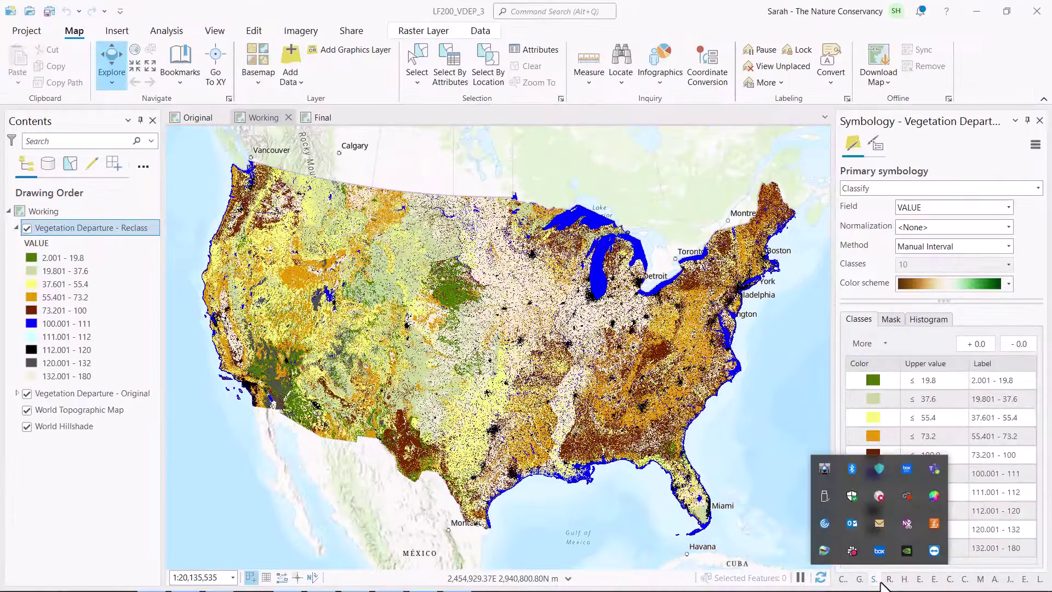
# Preview the map with Color Oracle in Deuteranopia, Protanopia and Tritanopia modes, and return to normal vision
pyautogui.rightClick(929, 490)
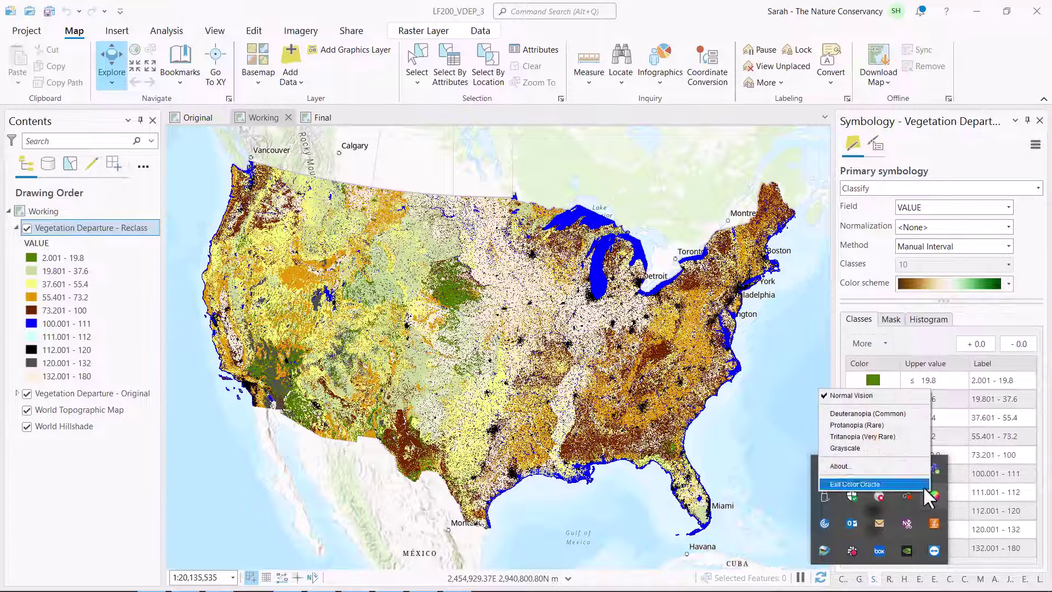
pyautogui.click(892, 415)
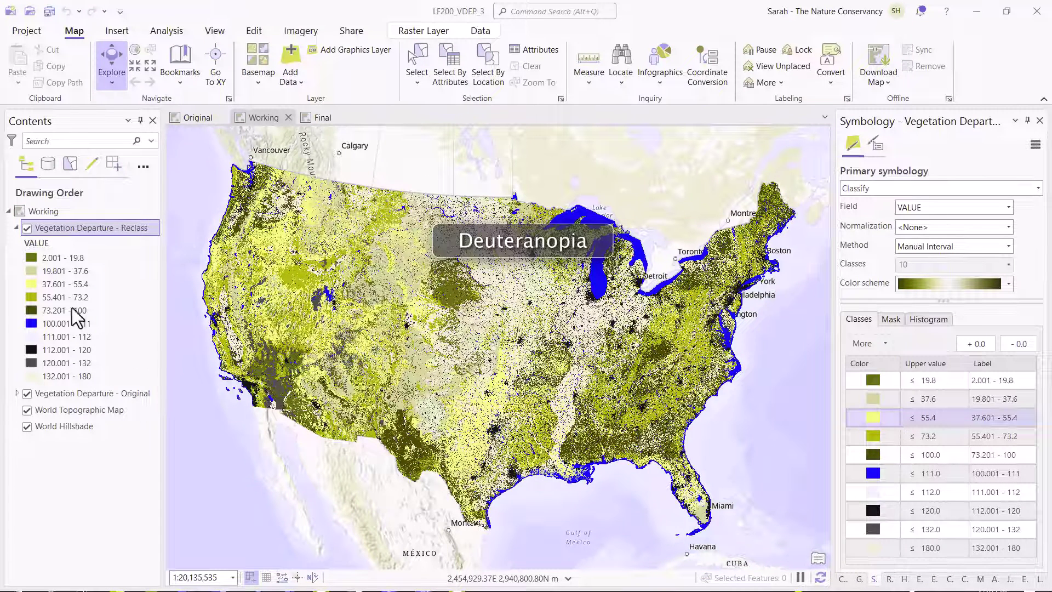
pyautogui.rightClick(936, 492)
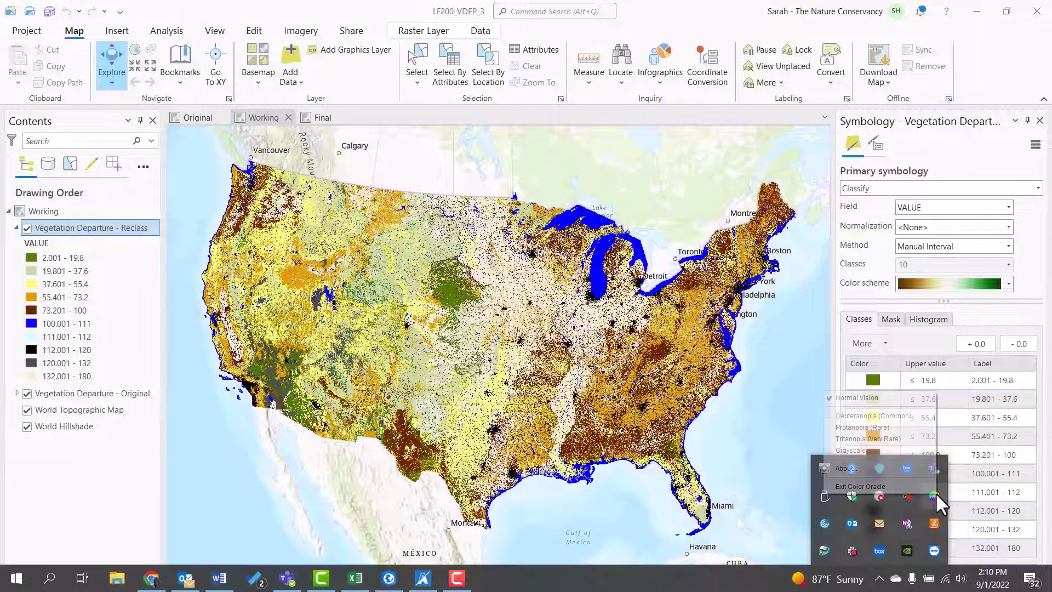
pyautogui.click(866, 426)
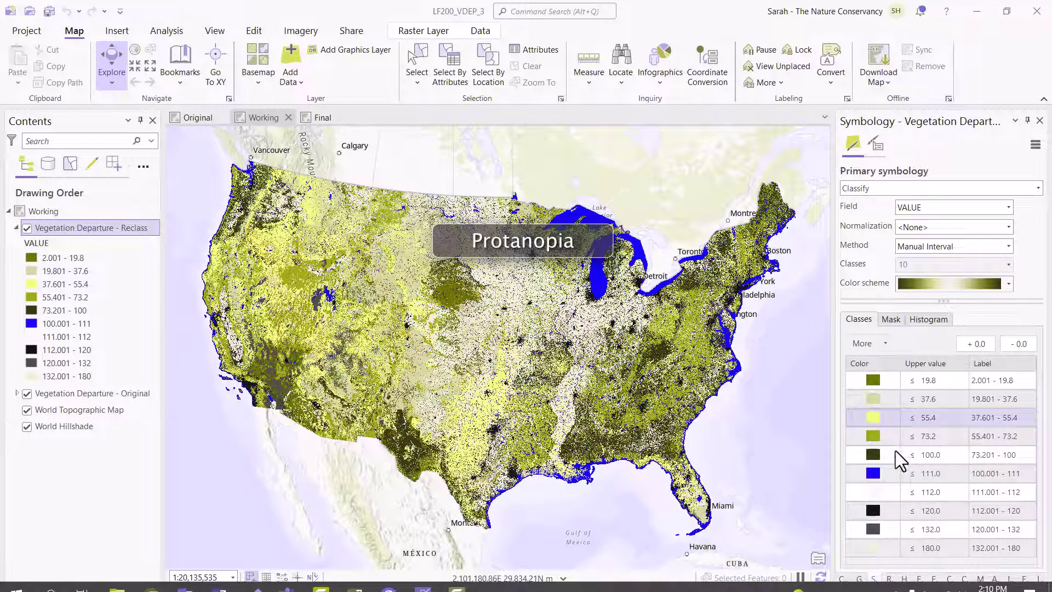
pyautogui.rightClick(935, 492)
pyautogui.click(863, 449)
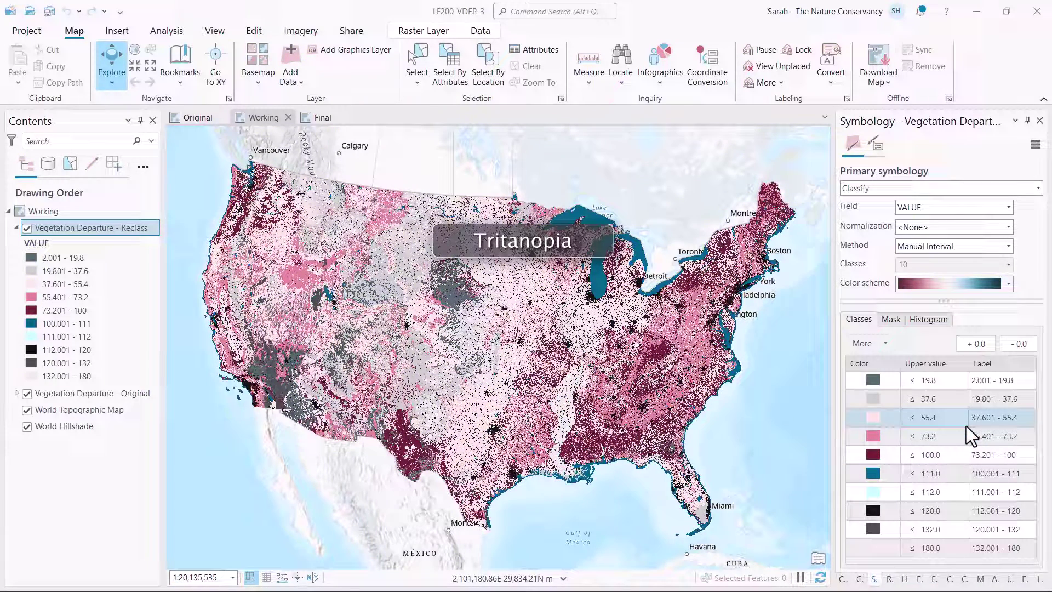
pyautogui.click(712, 297)
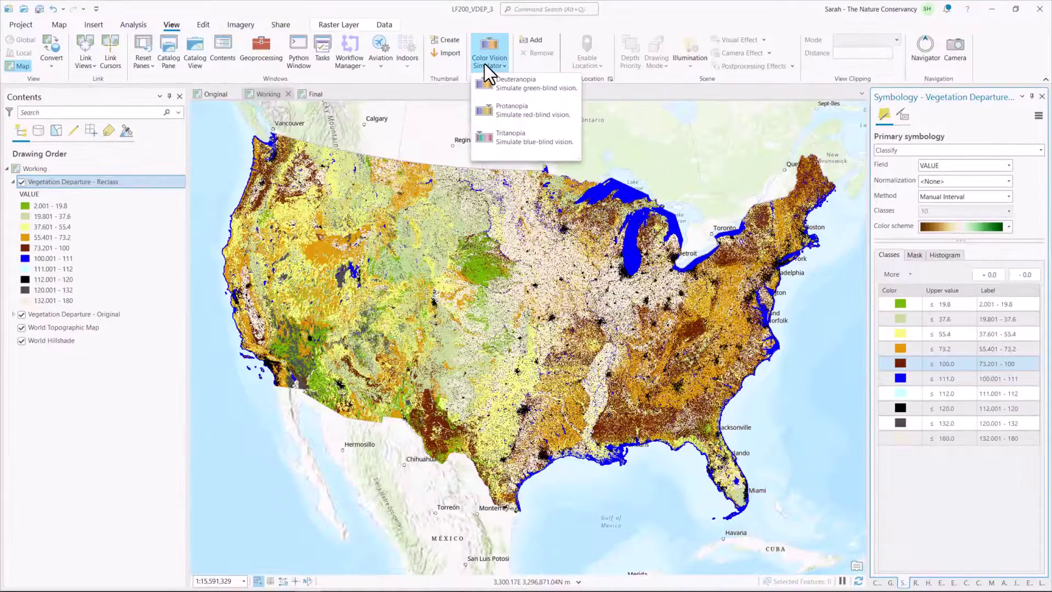
# Examine the class colors with the built-in Color Vision Simulator in Deuteranopia and Protanopia modes, including a close-up of western Texas, and switch the simulation off
pyautogui.click(505, 80)
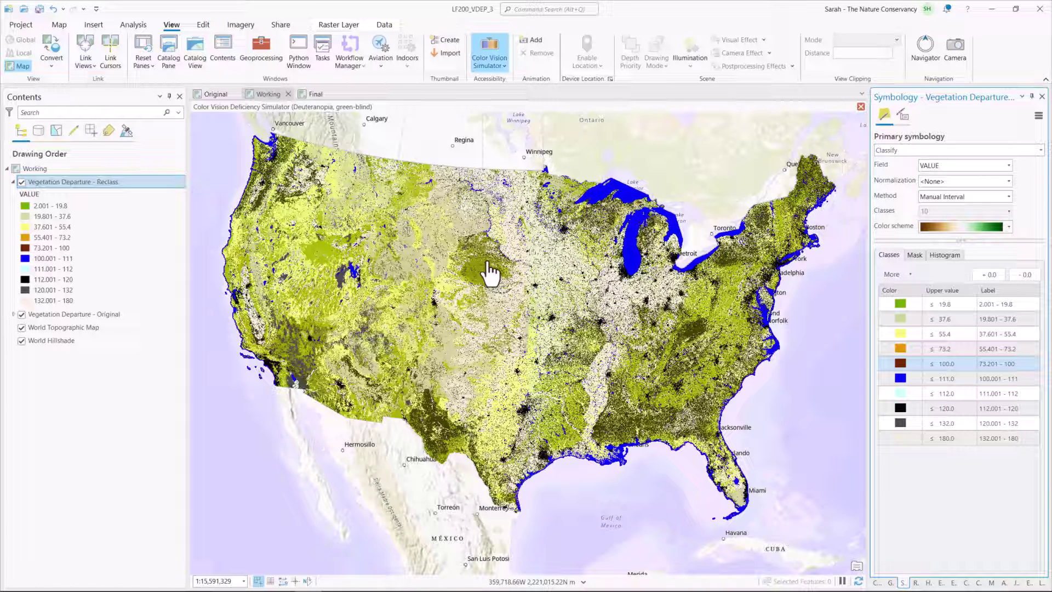
pyautogui.click(504, 62)
pyautogui.click(498, 108)
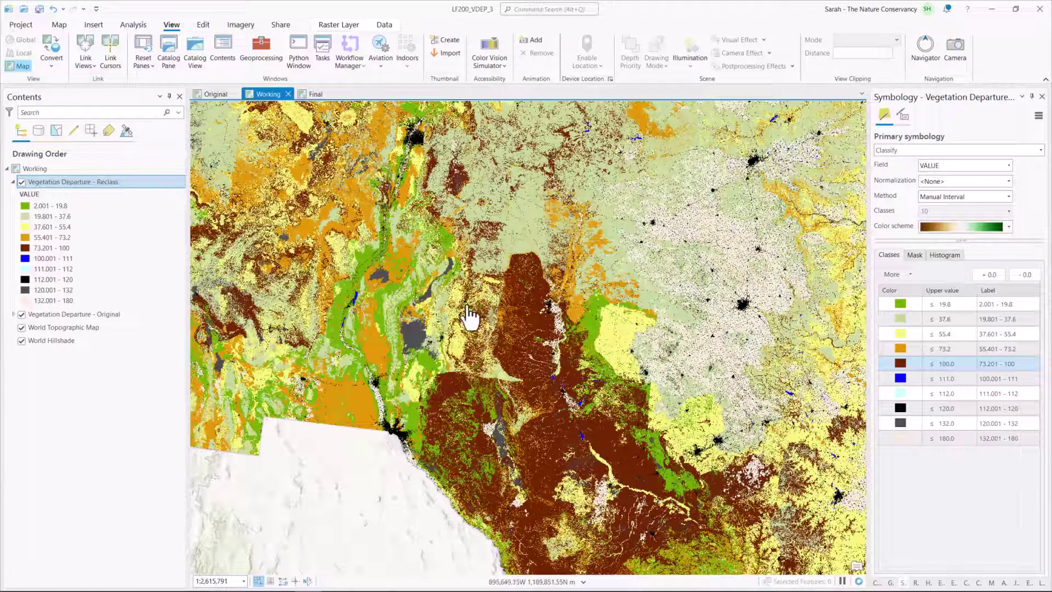
pyautogui.click(490, 52)
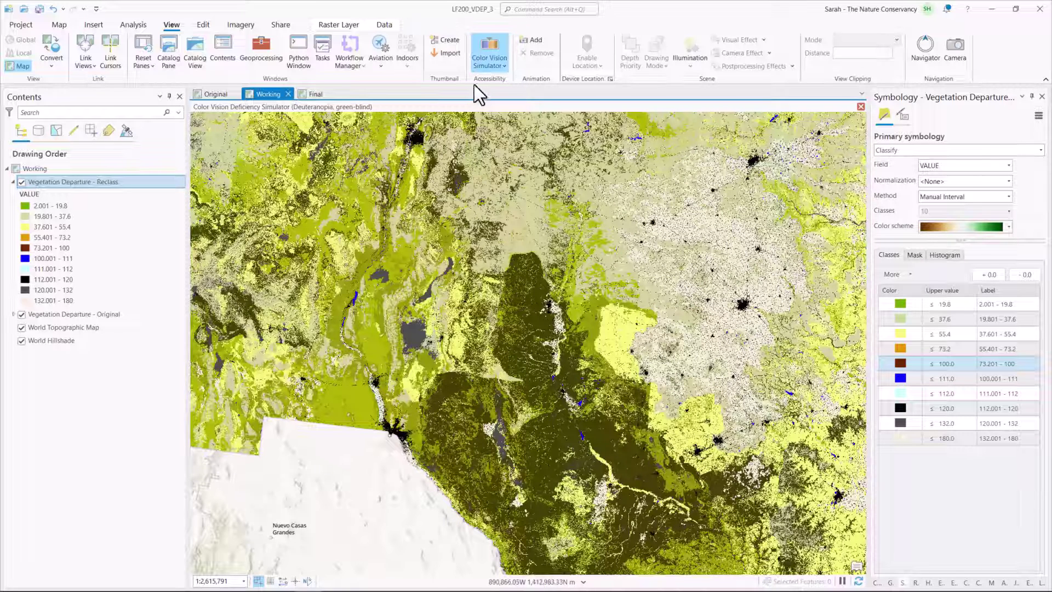
pyautogui.click(497, 53)
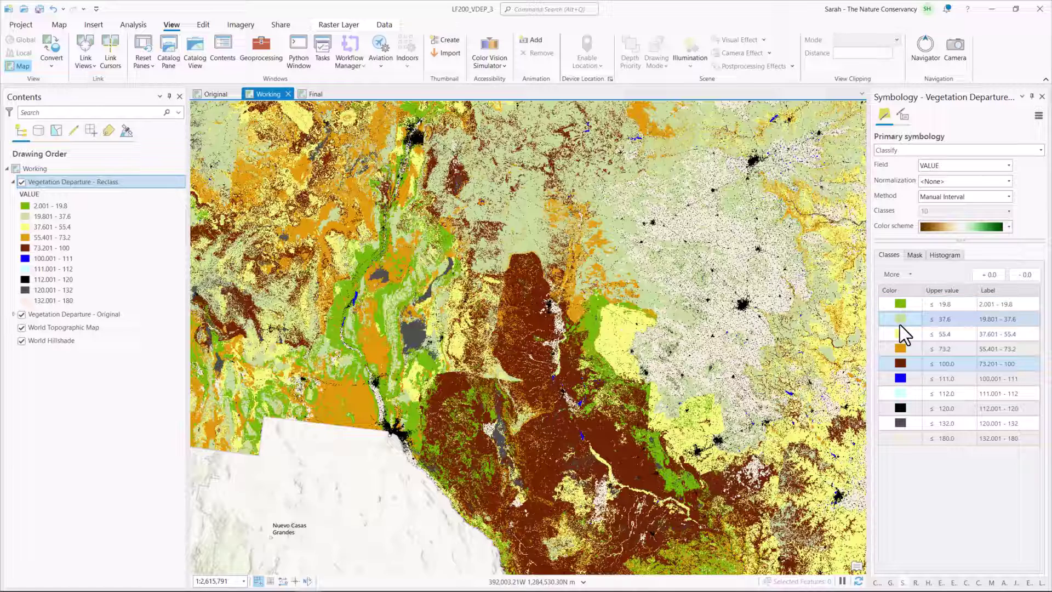
# Try a darker green on the 2.001 - 19.8 class and set it back to the previous green
pyautogui.click(900, 325)
pyautogui.click(944, 431)
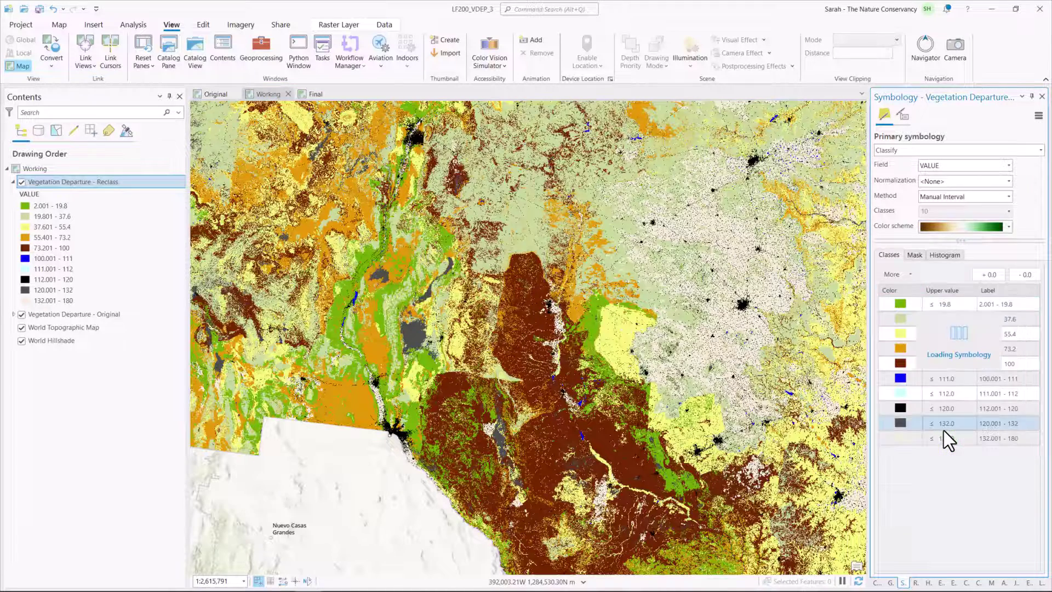
pyautogui.click(903, 307)
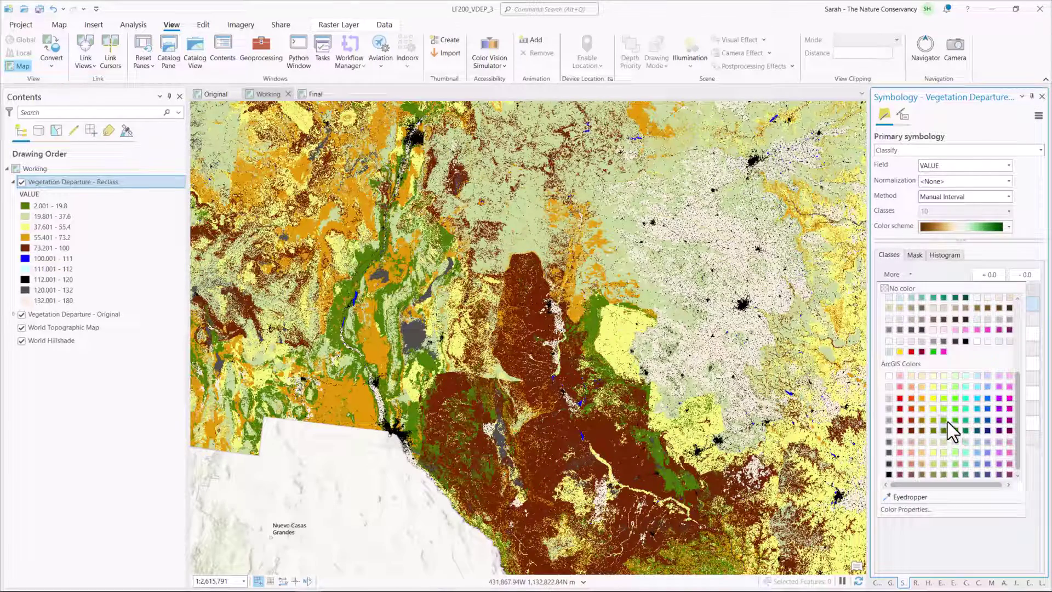
pyautogui.click(948, 421)
# Switch the 2.001 - 19.8 class color to HSV mode and lower its Value to 60%
pyautogui.click(901, 305)
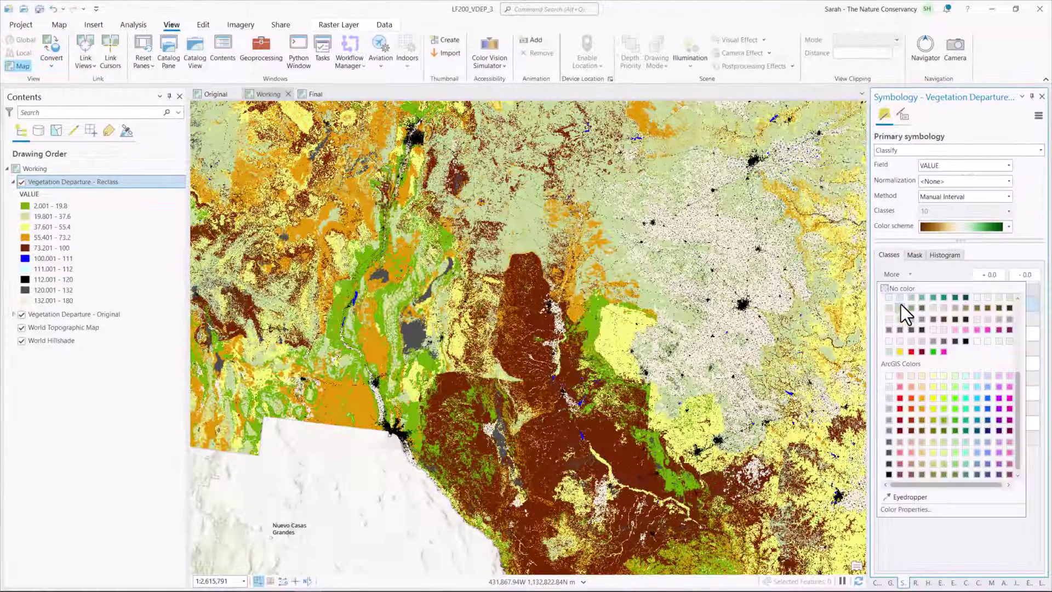
pyautogui.click(916, 508)
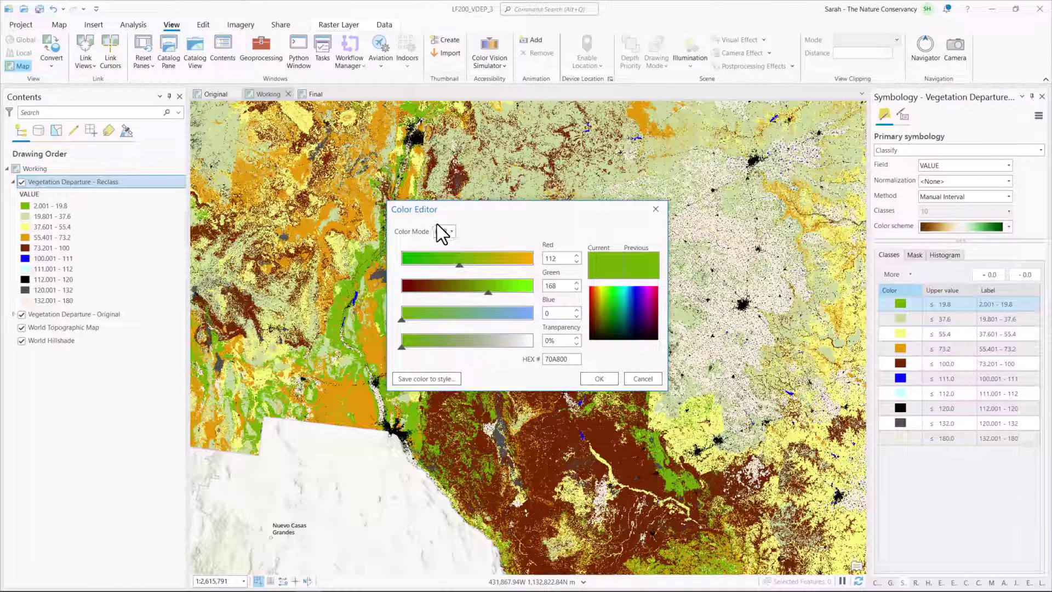
pyautogui.click(452, 232)
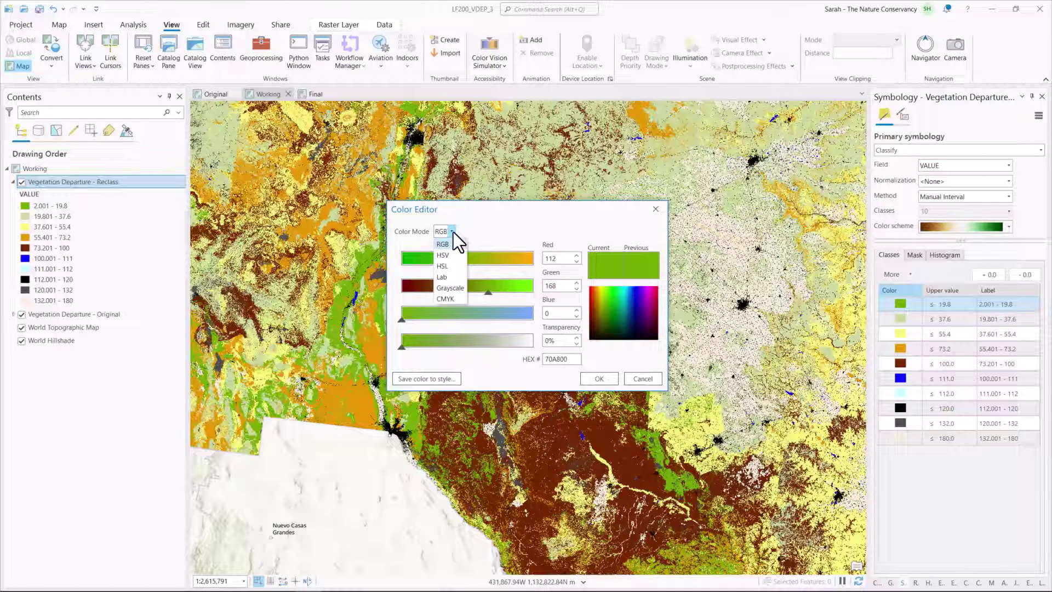
pyautogui.click(444, 256)
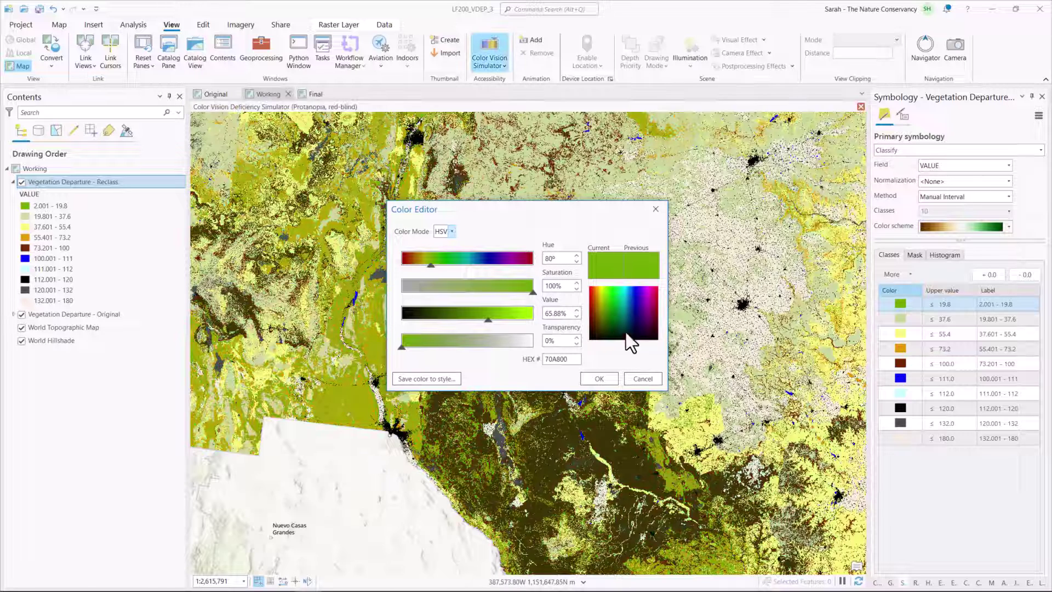
pyautogui.click(577, 316)
pyautogui.click(576, 316)
pyautogui.click(577, 317)
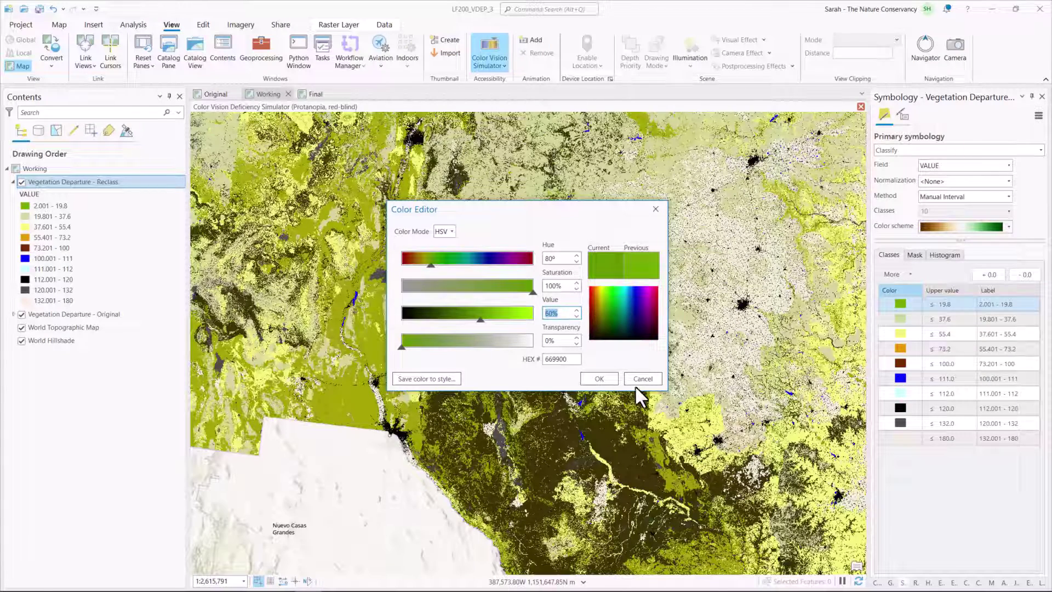
pyautogui.click(600, 378)
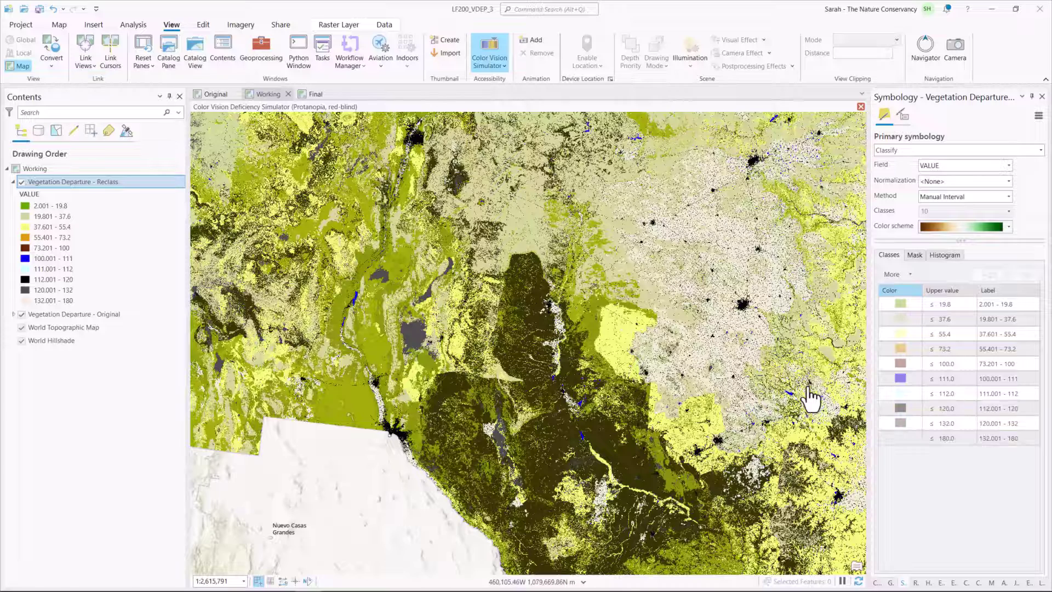
# Darken the green of the 2.001 - 19.8 class further by setting its HSV Value to 50%
pyautogui.click(900, 303)
pyautogui.click(939, 508)
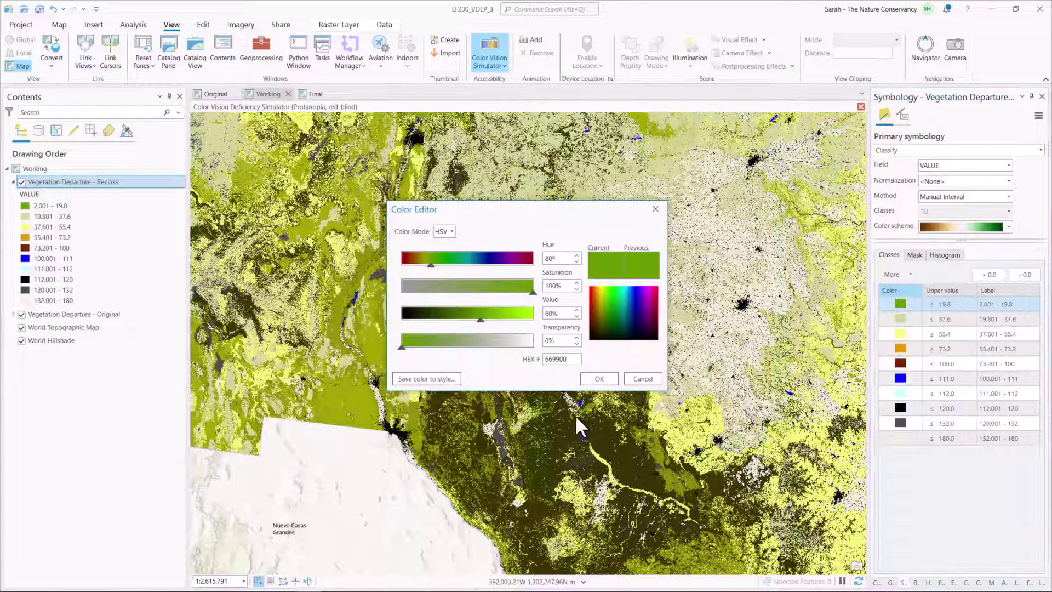
pyautogui.click(577, 316)
pyautogui.click(577, 316)
pyautogui.click(577, 316)
pyautogui.click(577, 317)
pyautogui.click(577, 317)
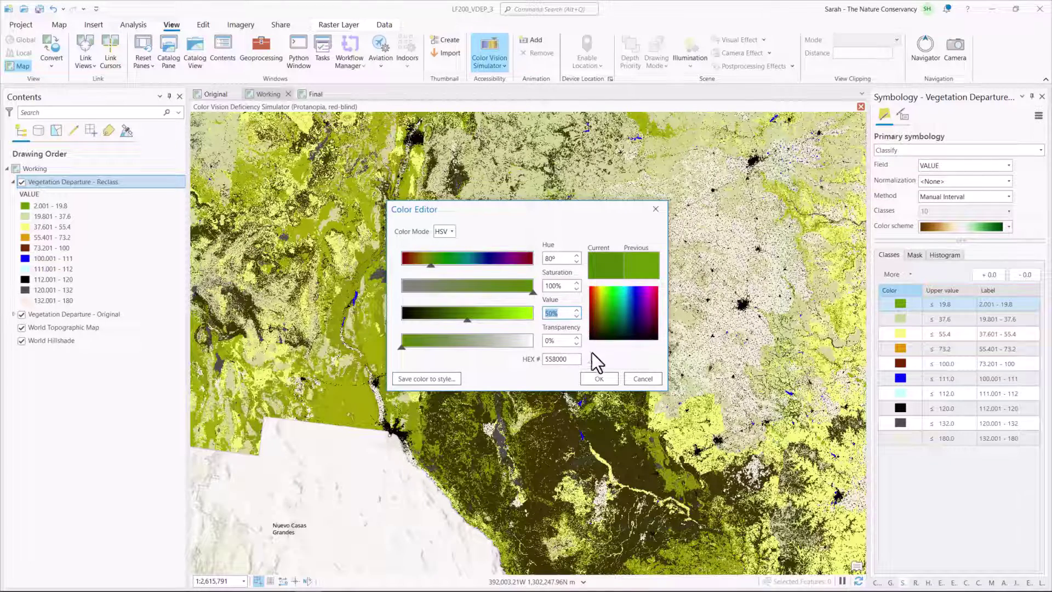
pyautogui.click(598, 378)
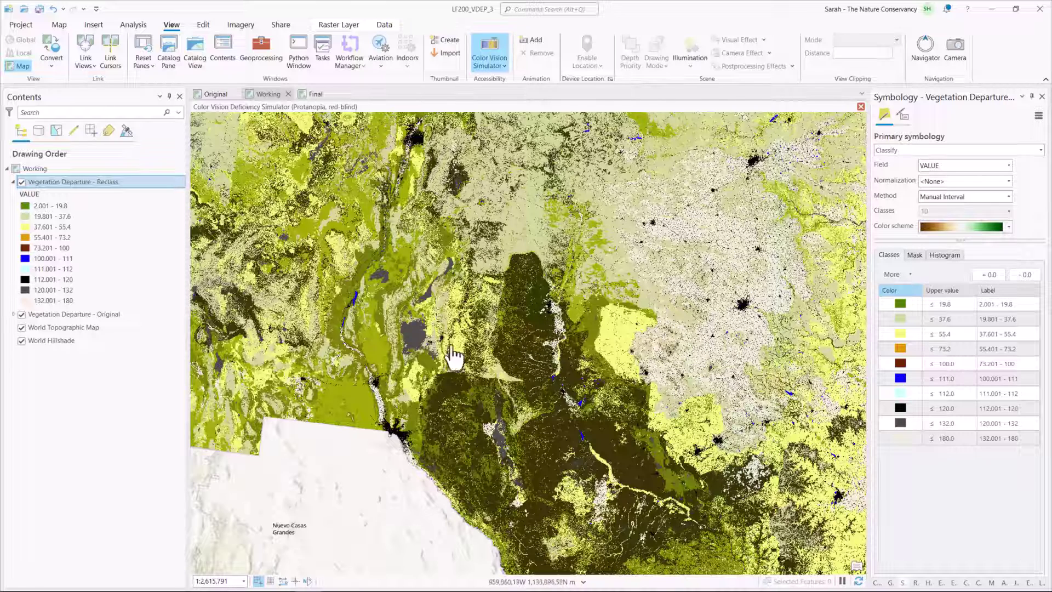
# Inspect the HSV values of the 2.001 - 19.8 class color and leave the color unchanged
pyautogui.click(899, 303)
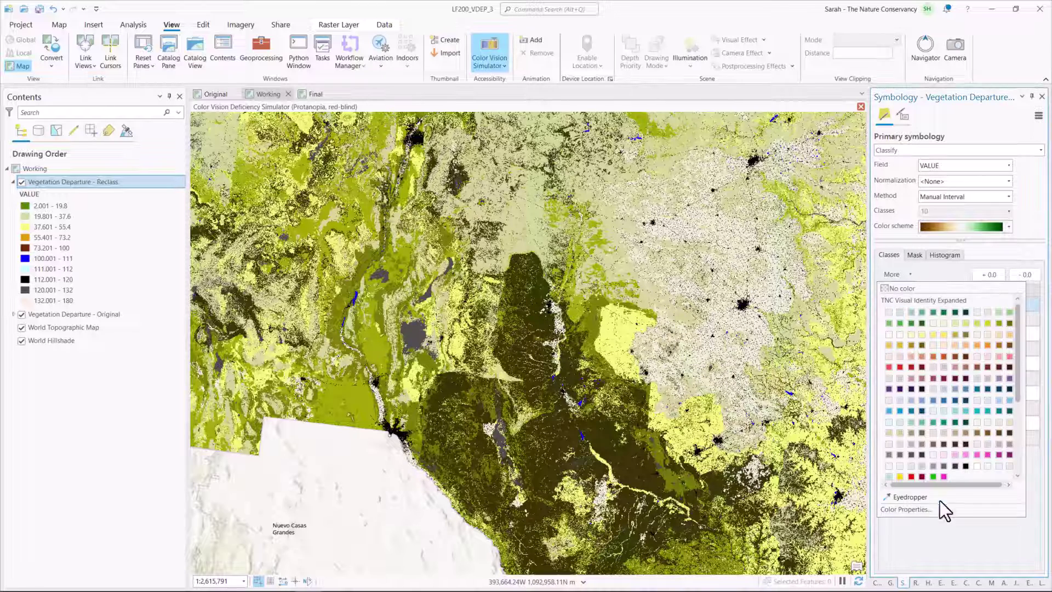
pyautogui.click(939, 512)
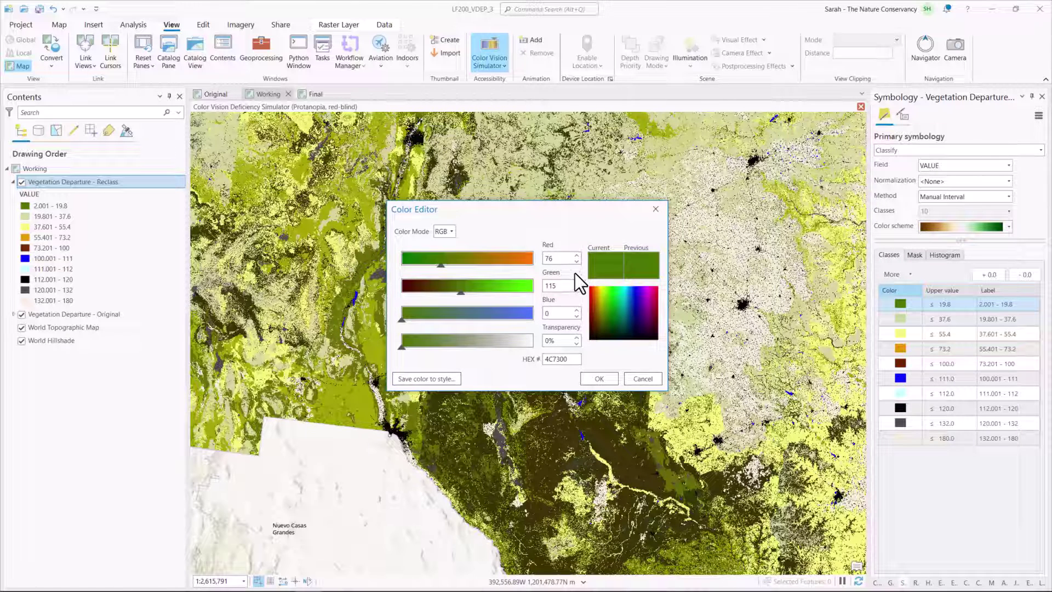
pyautogui.click(444, 231)
pyautogui.click(442, 253)
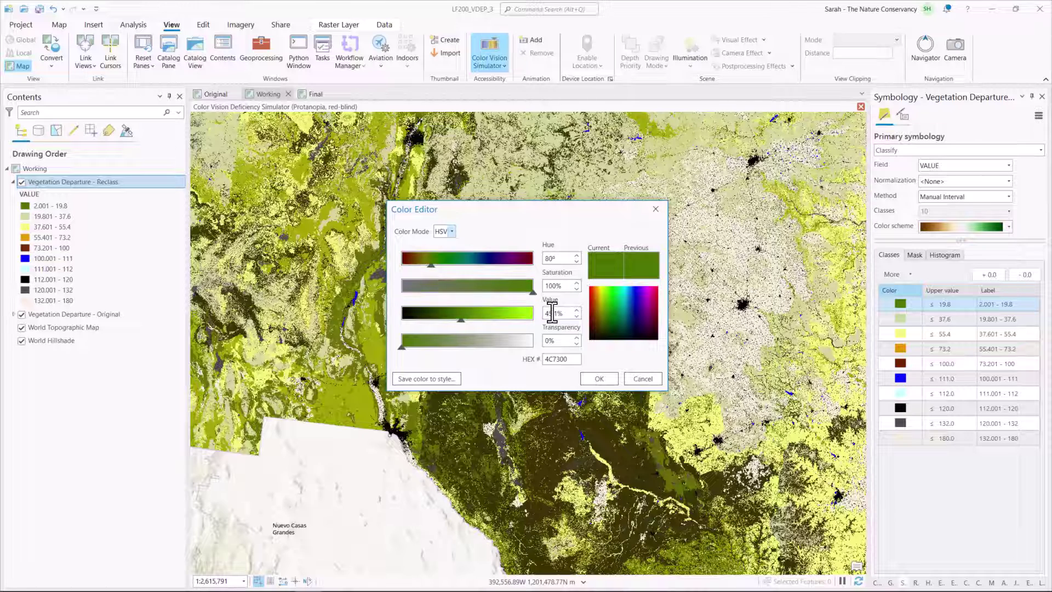
pyautogui.click(649, 382)
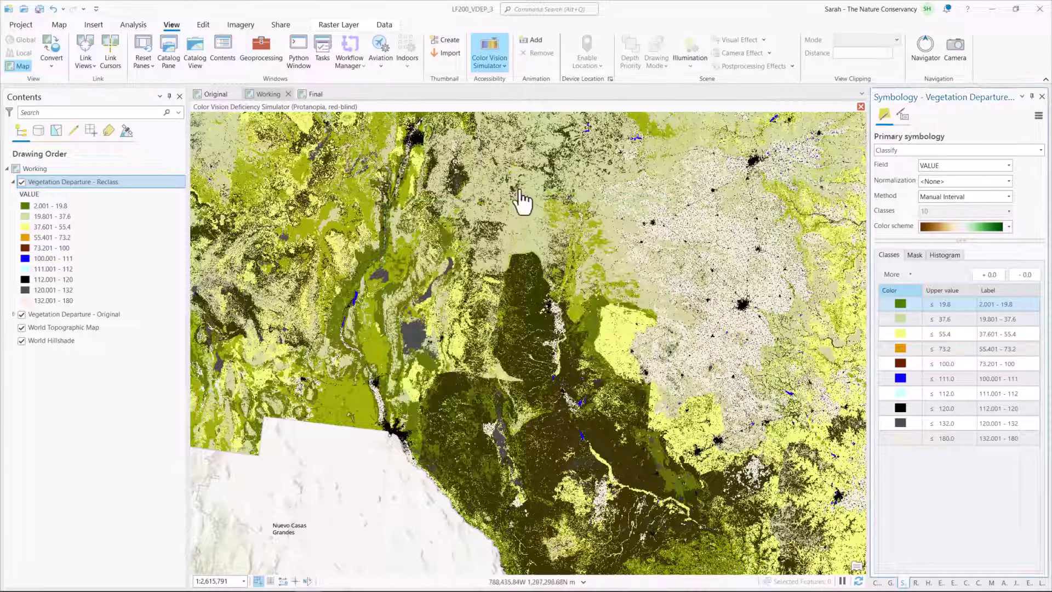
# Compare the map colors without simulation and in Deuteranopia and Protanopia modes, including the final map, and switch the simulation off
pyautogui.click(483, 69)
pyautogui.click(486, 46)
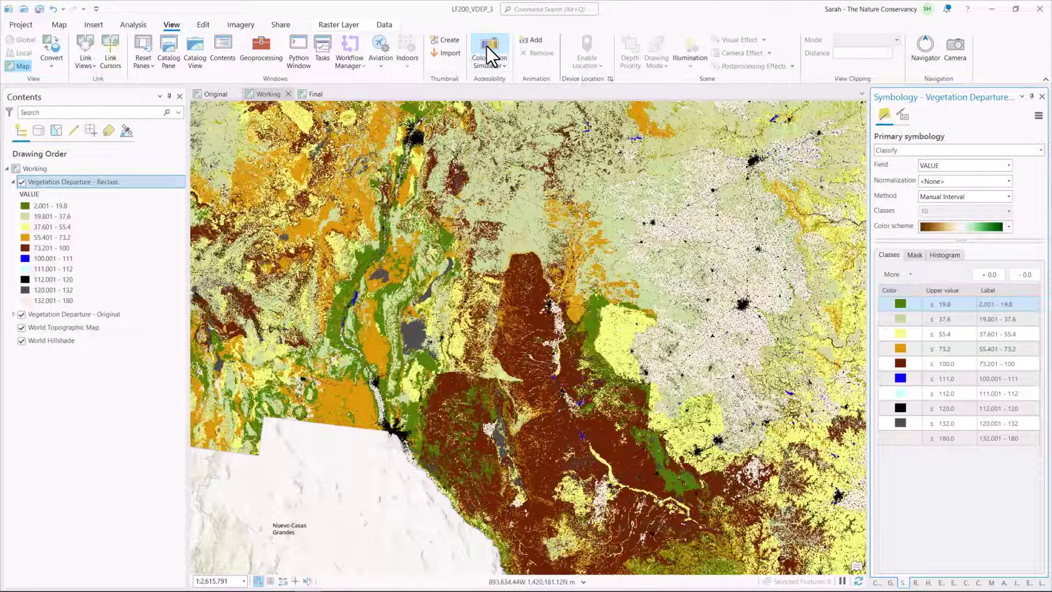
pyautogui.click(502, 60)
pyautogui.click(507, 87)
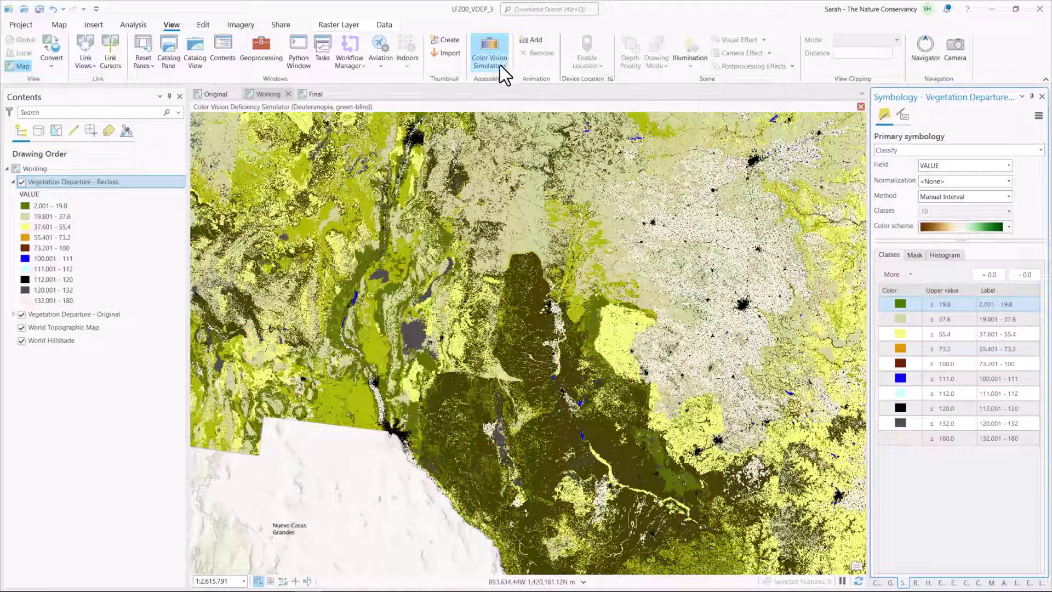
pyautogui.click(500, 64)
pyautogui.click(514, 114)
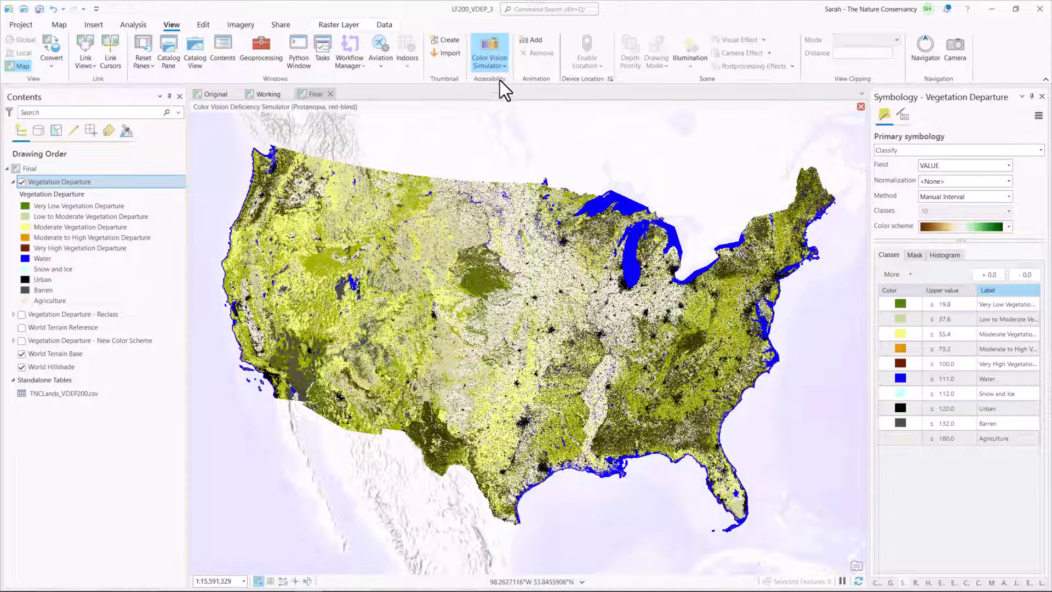
pyautogui.click(489, 50)
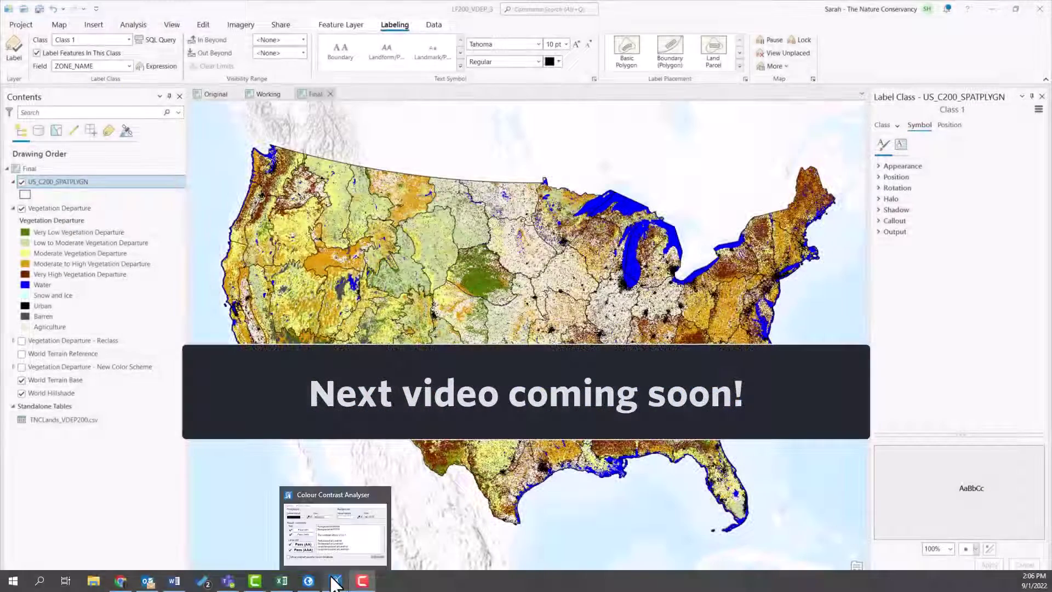
# Switch to Colour Contrast Analyser and view the available foreground colours
pyautogui.click(336, 582)
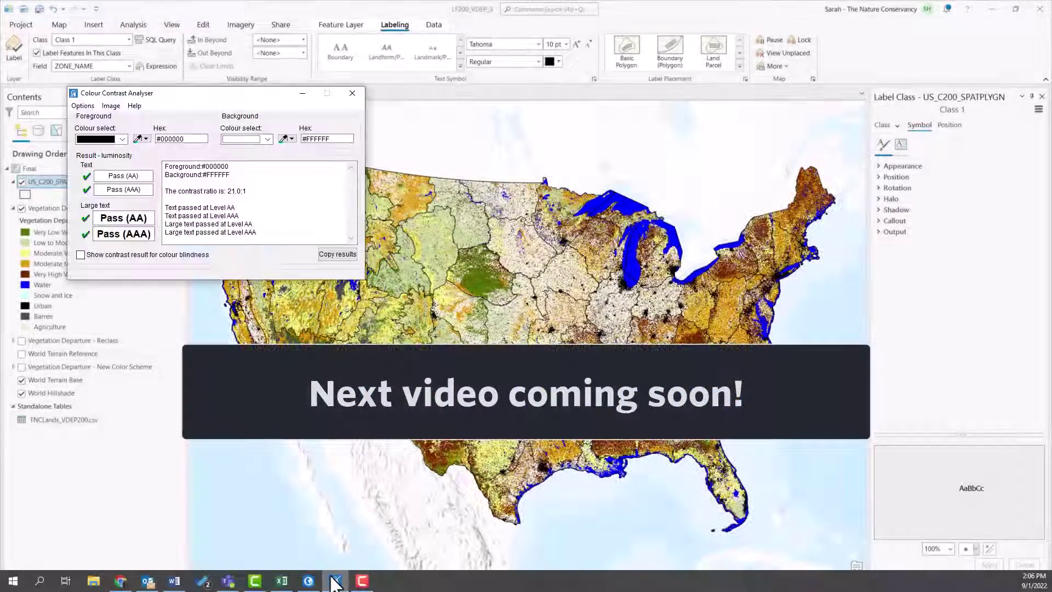
pyautogui.click(105, 140)
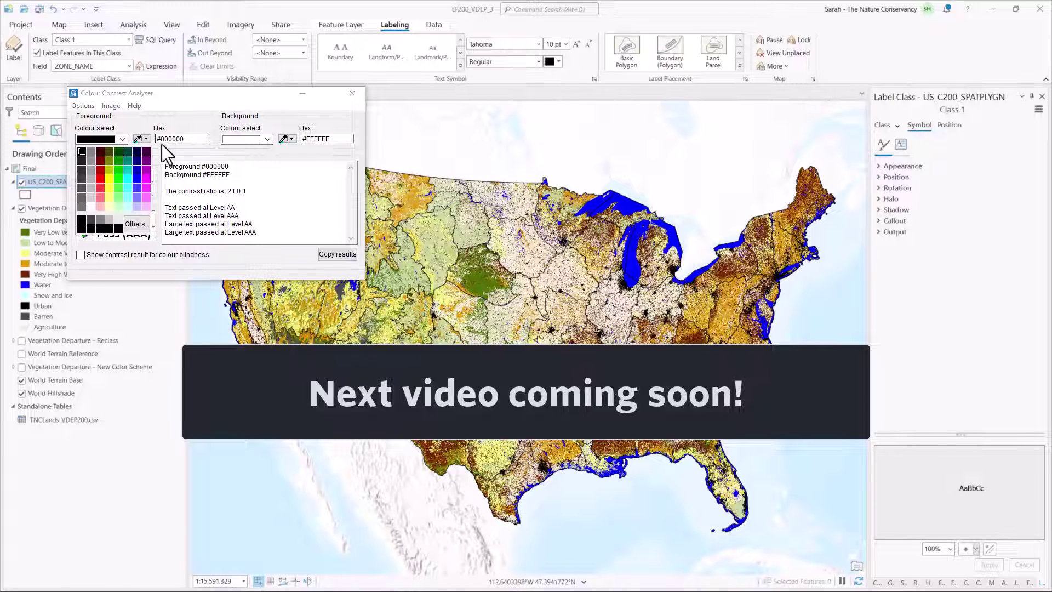
# Choose a light-filled polygon symbol as the halo for the Class 1 labels of the US_C200_SPATPLYGN layer
pyautogui.click(891, 198)
pyautogui.click(1030, 211)
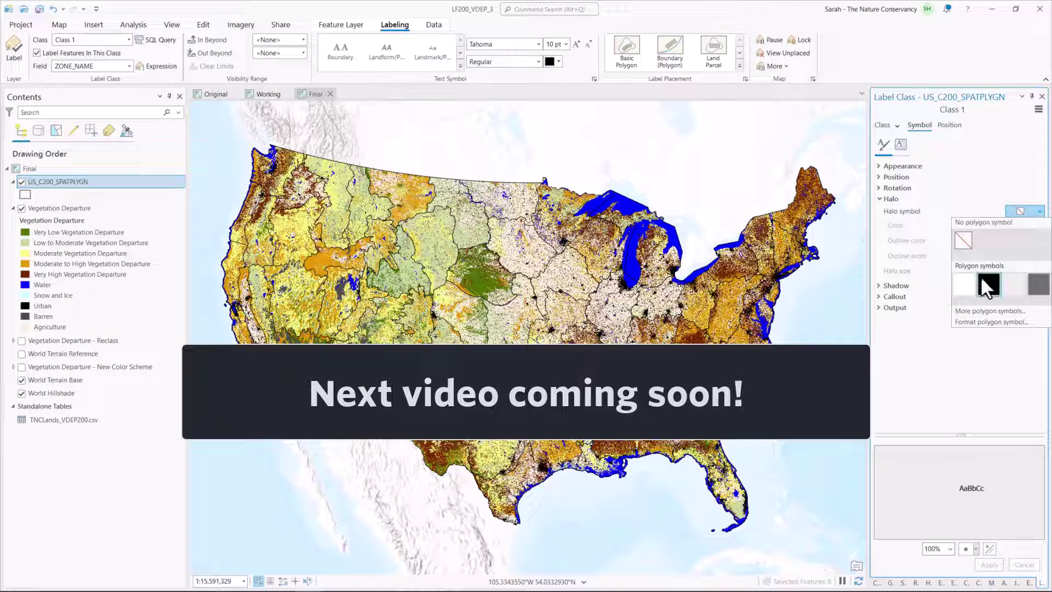
pyautogui.click(1007, 288)
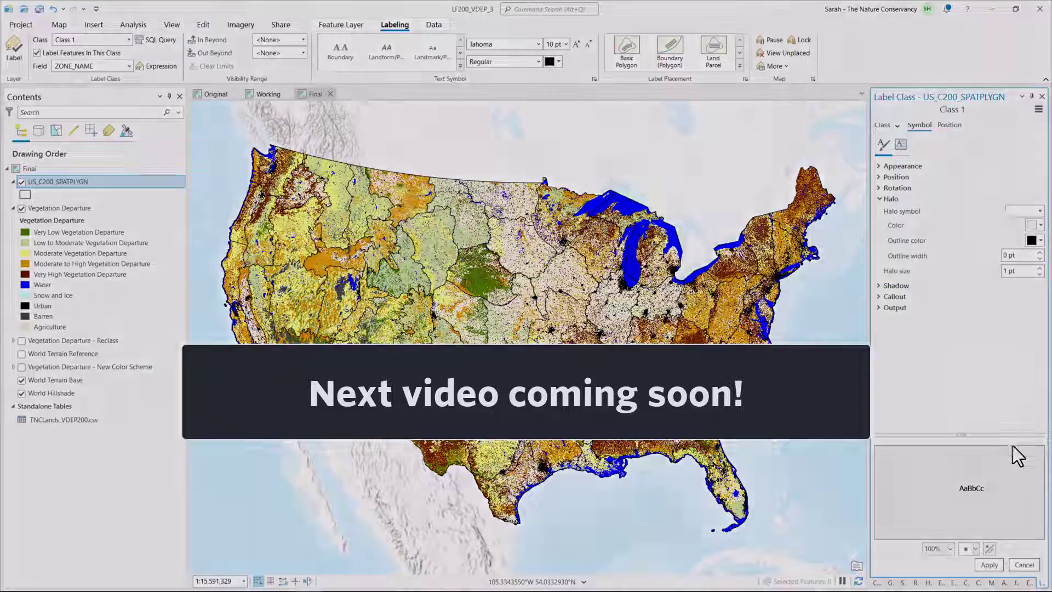